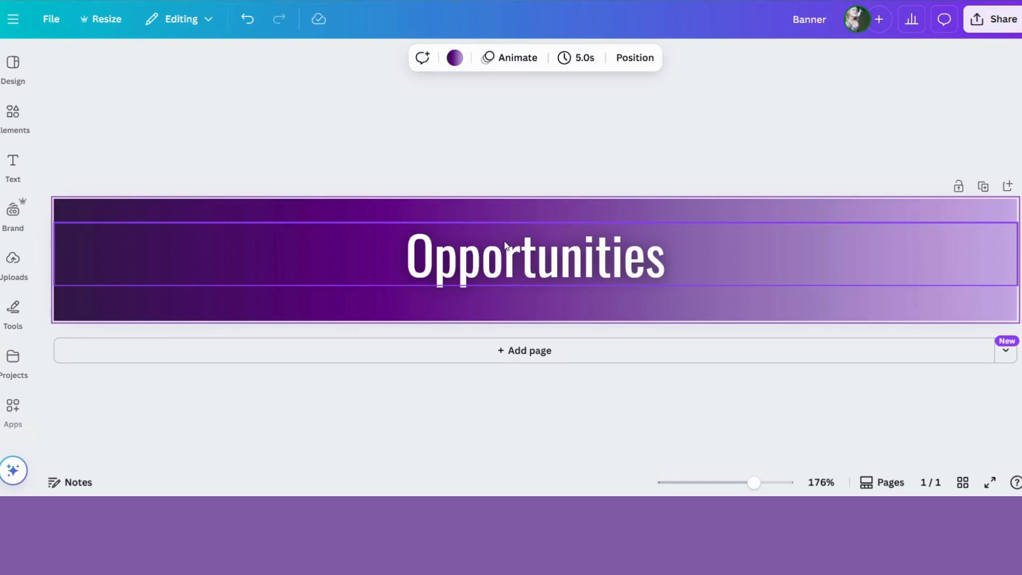
- Examine the text formatting options of the "Opportunities" heading on the purple gradient banner
click(513, 252)
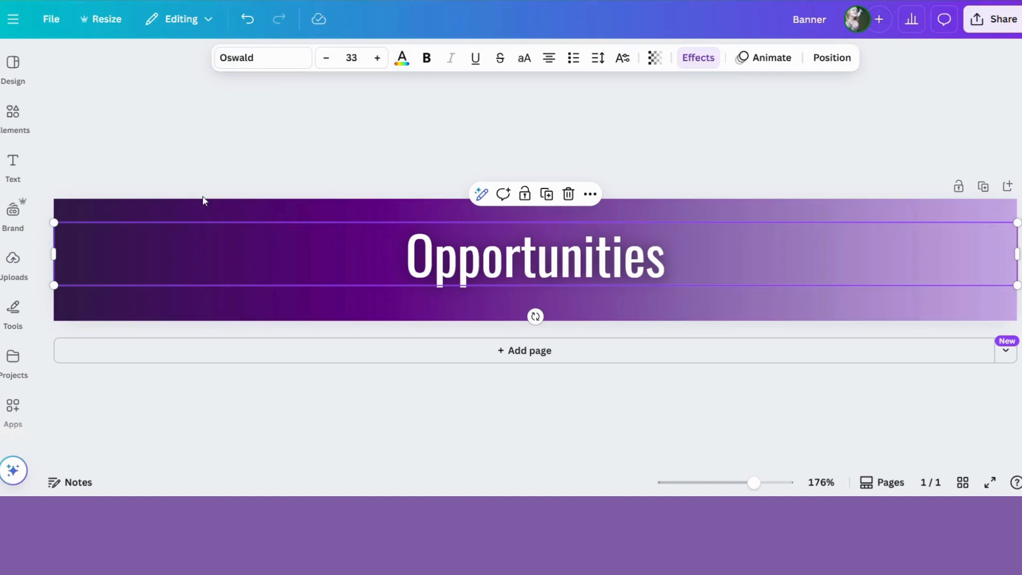
click(294, 155)
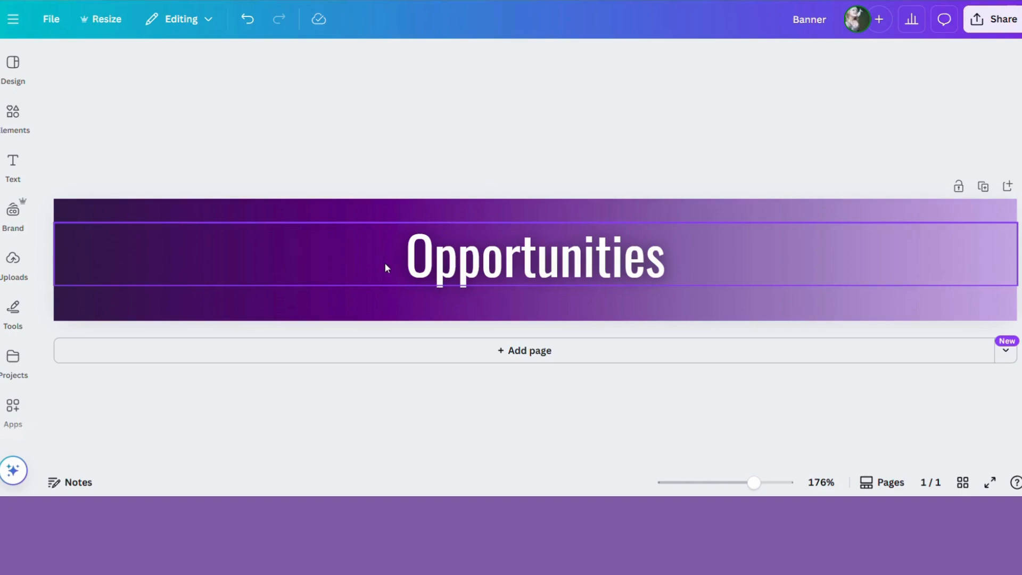
click(502, 254)
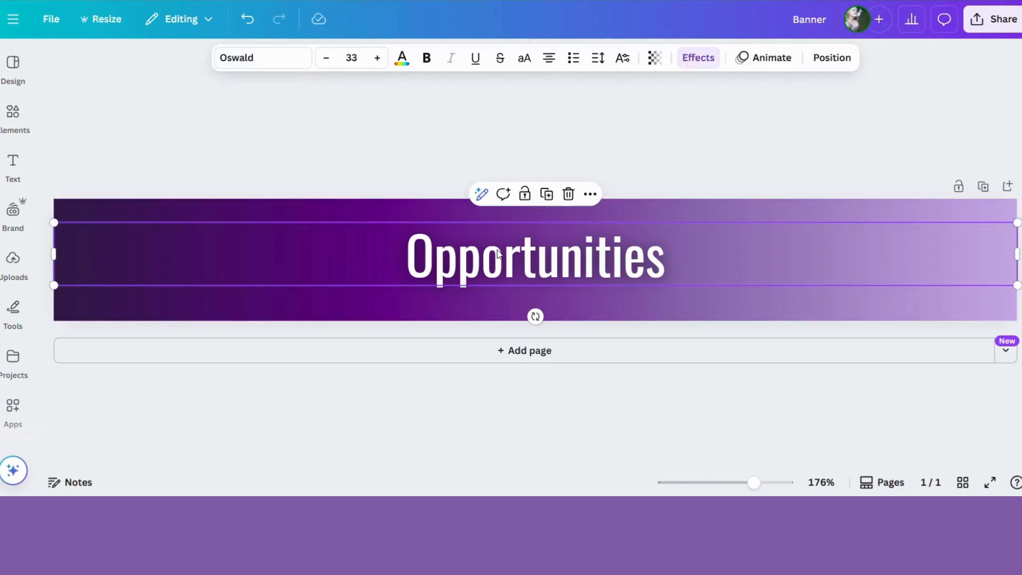
click(502, 254)
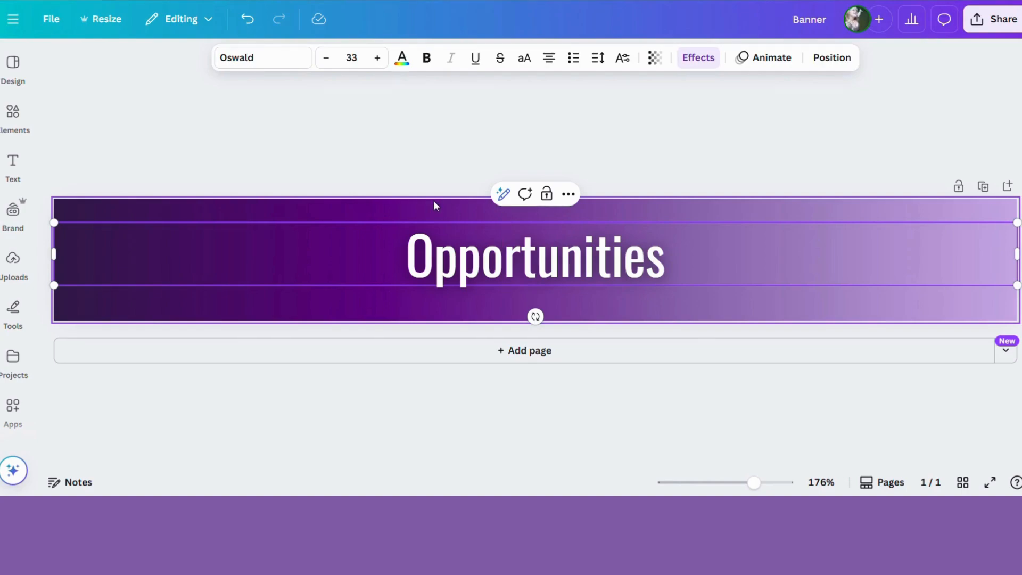
click(356, 140)
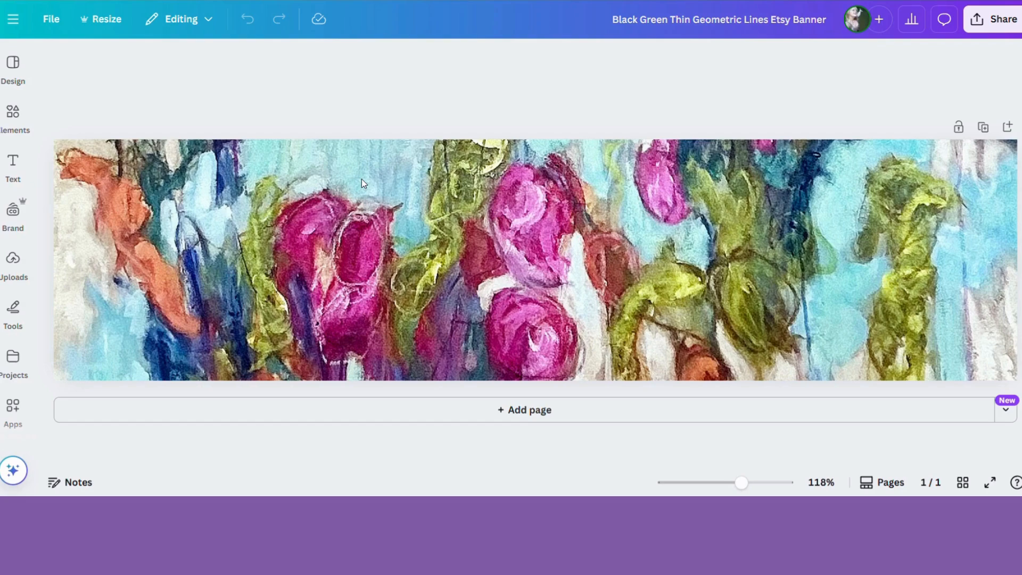
- Check the resize options available for the Etsy banner with the floral painting
click(294, 172)
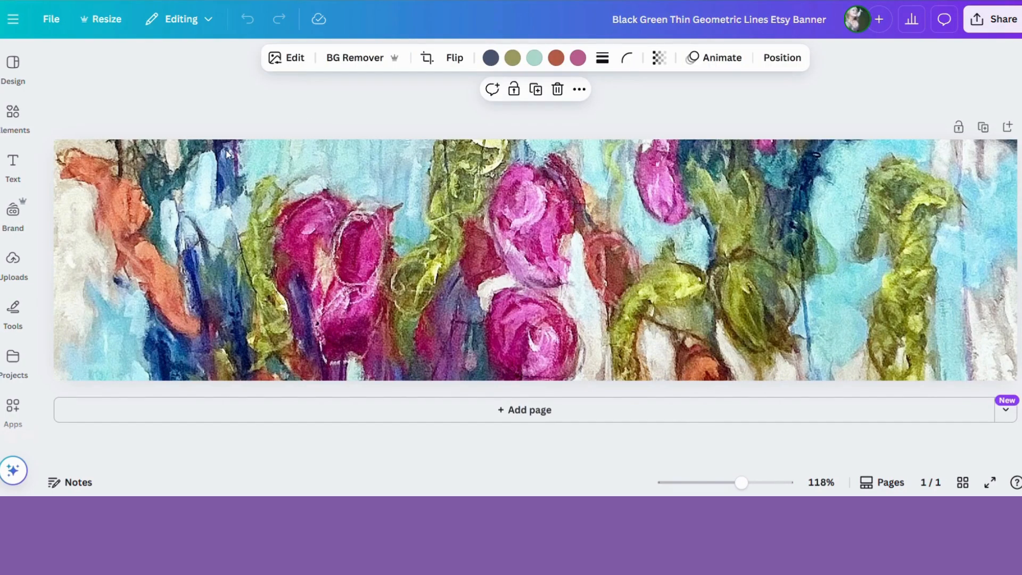
click(110, 22)
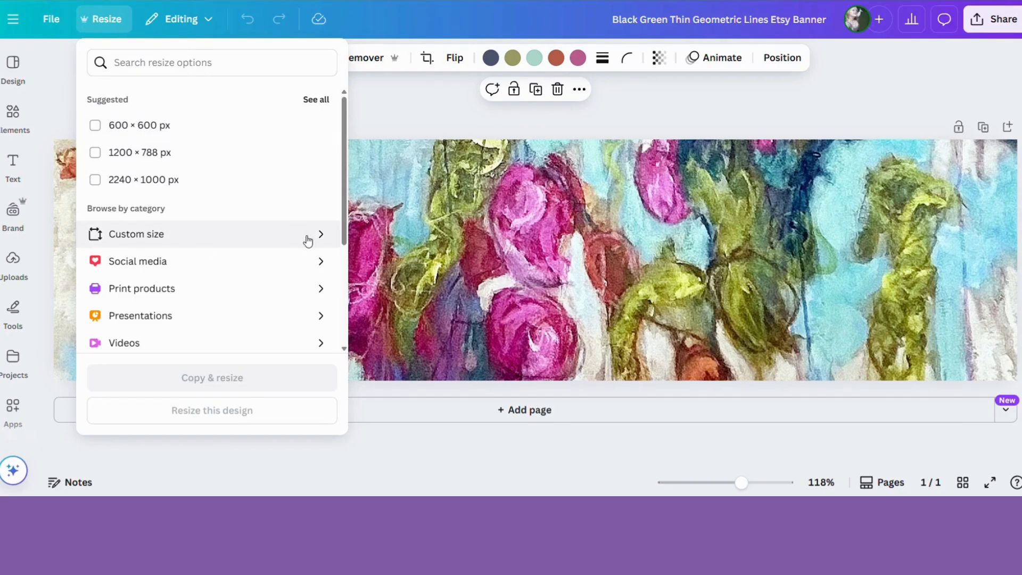
click(379, 103)
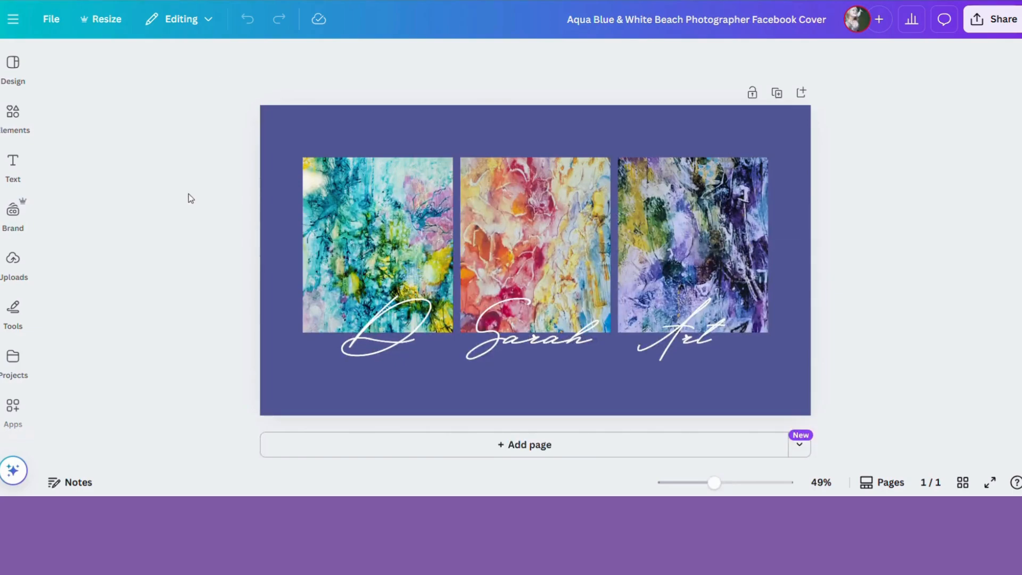
- Examine the three painting images, the script title text and the background of the Facebook cover
click(368, 205)
click(497, 192)
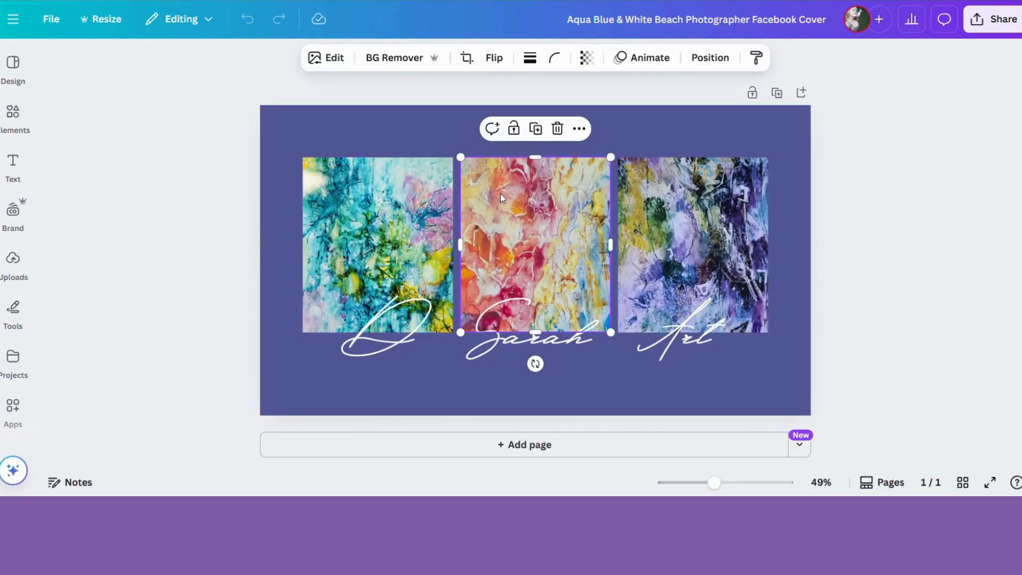
click(662, 189)
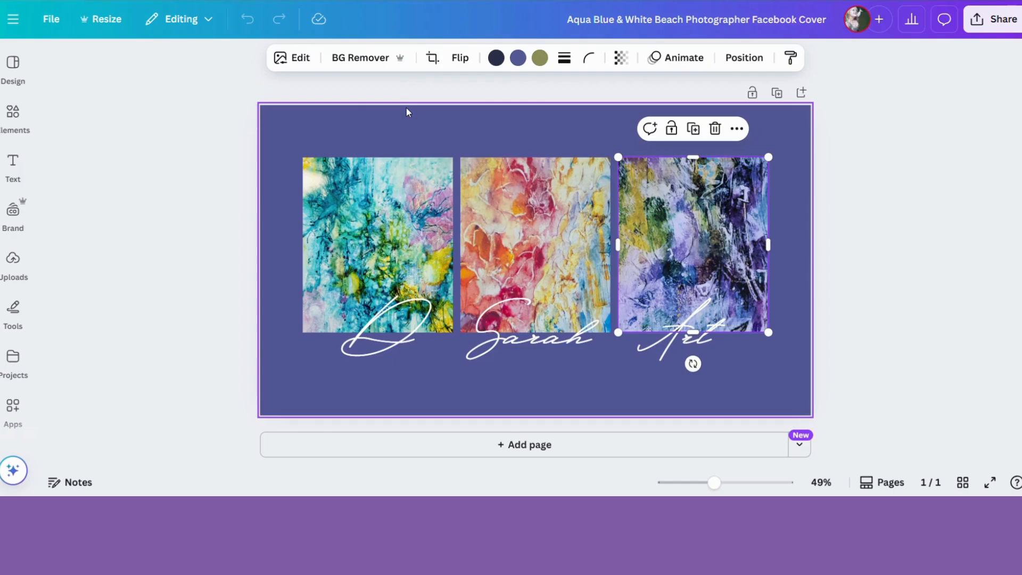
click(305, 127)
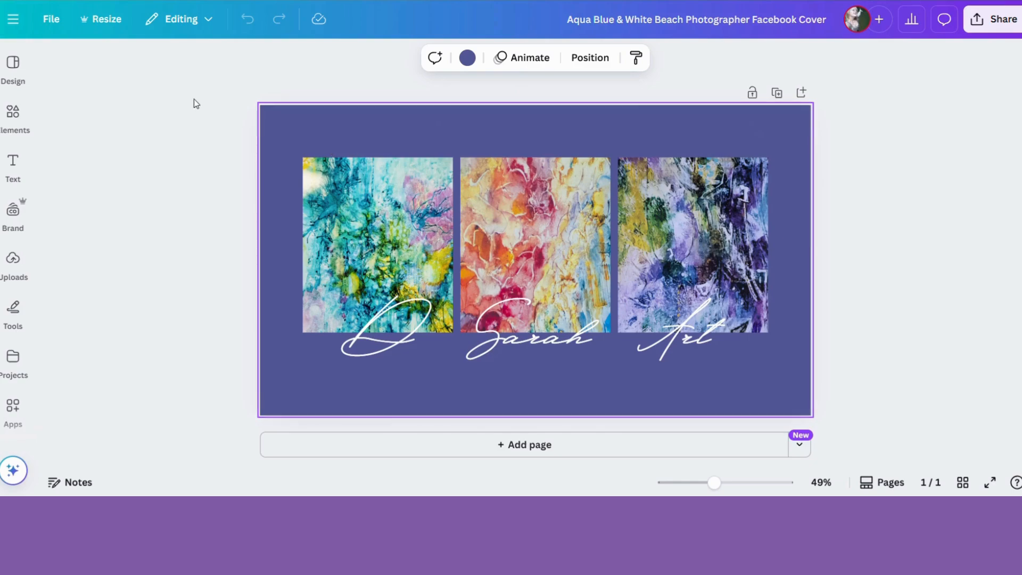
click(524, 334)
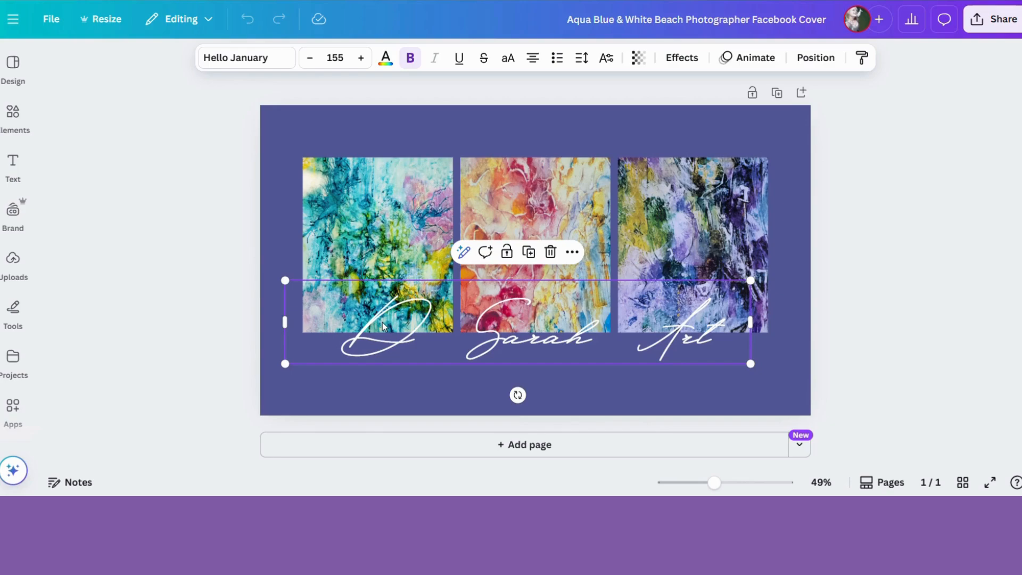
click(268, 180)
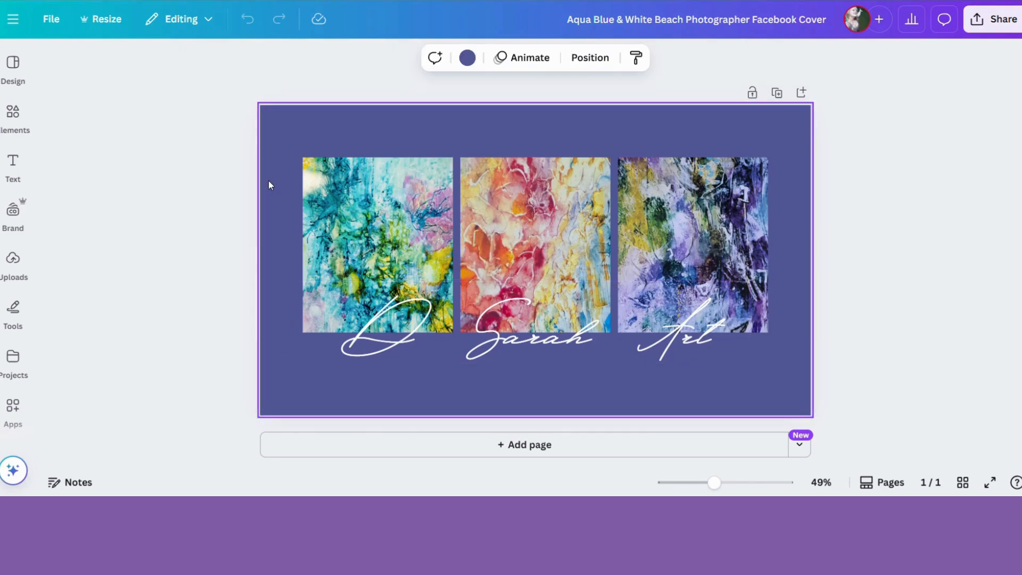
click(380, 189)
click(528, 197)
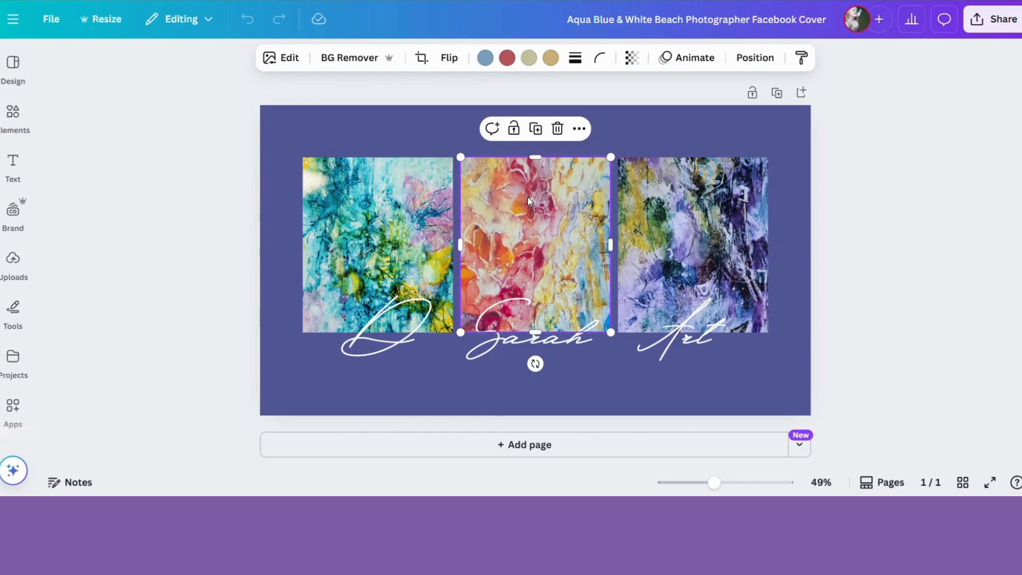
click(668, 199)
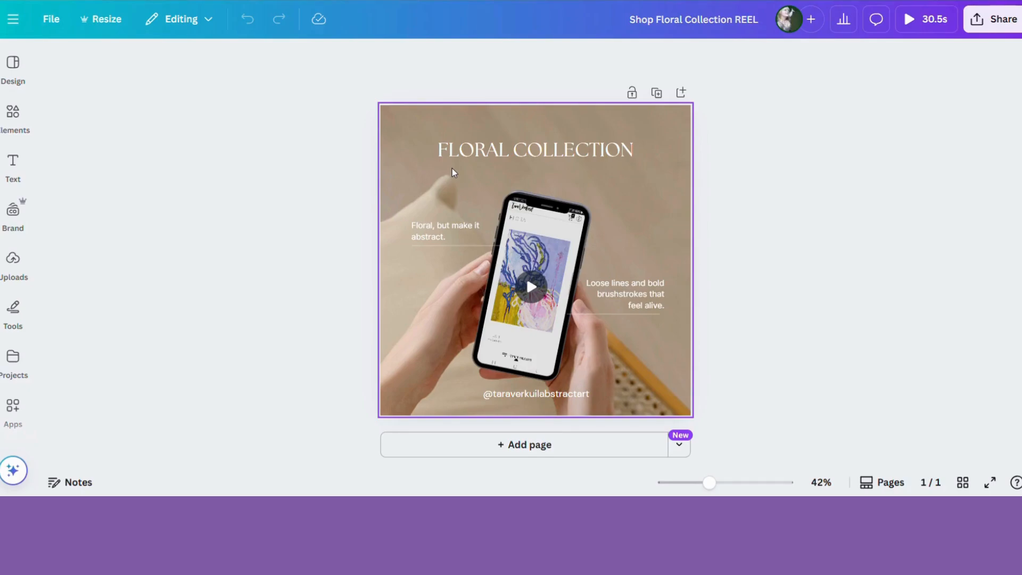
- Inspect the phone mockup and its embedded video in the Floral Collection reel
click(500, 261)
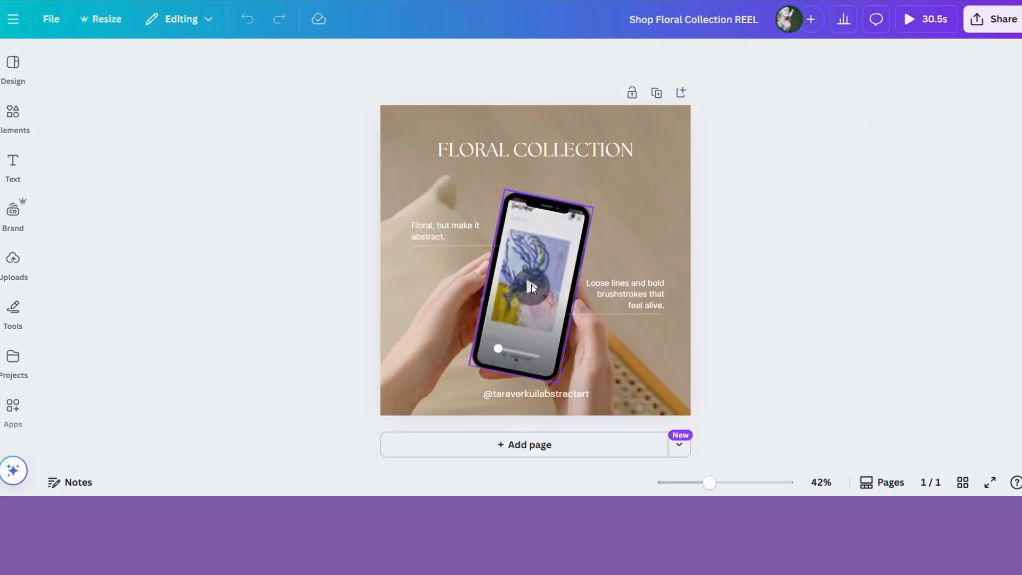
click(526, 286)
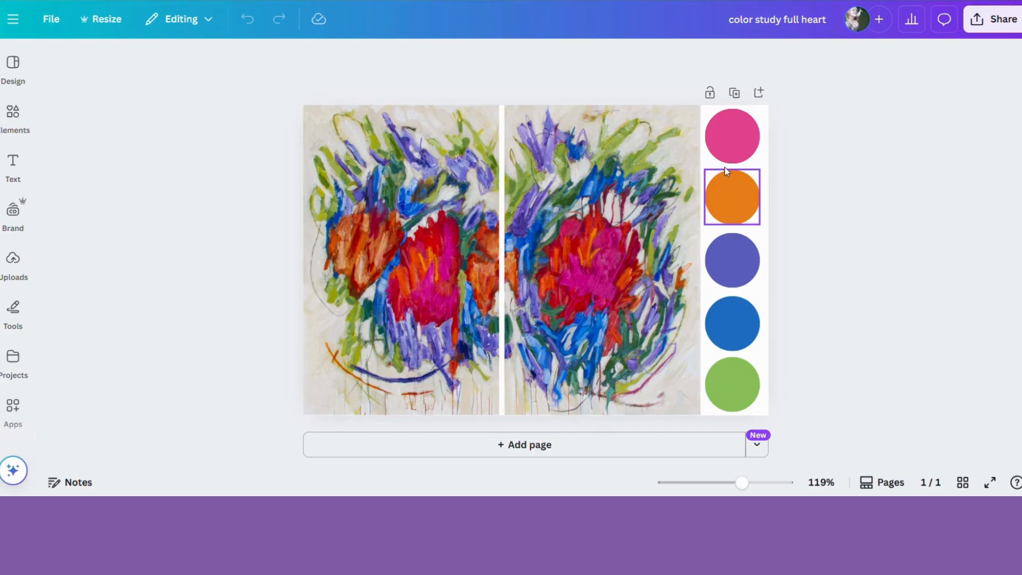
- Review the colour choices for the pink circle in the colour study, including the photo colours from the painting
click(725, 135)
click(223, 58)
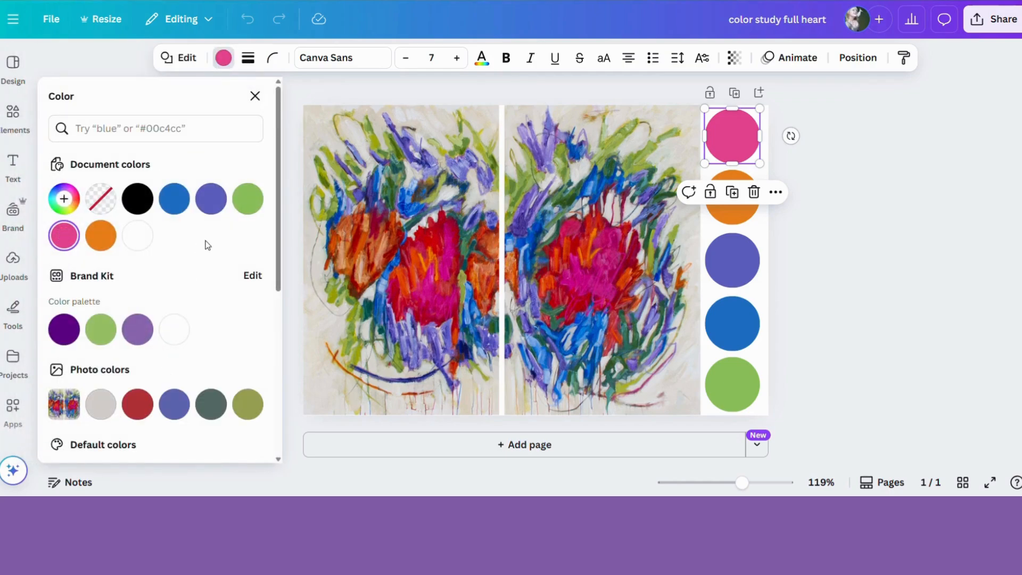
scroll(243, 257, down, 1)
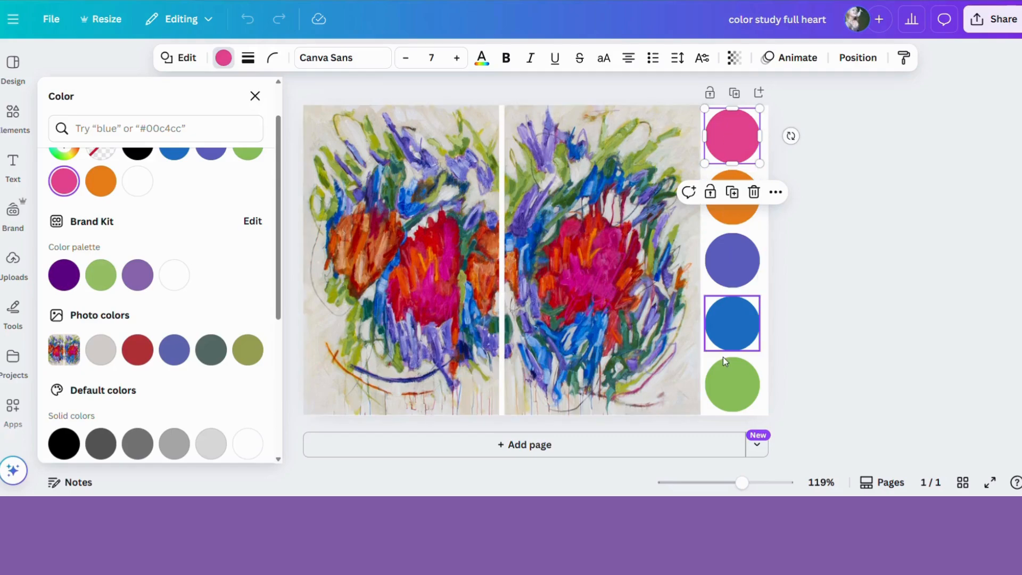
click(818, 231)
click(817, 231)
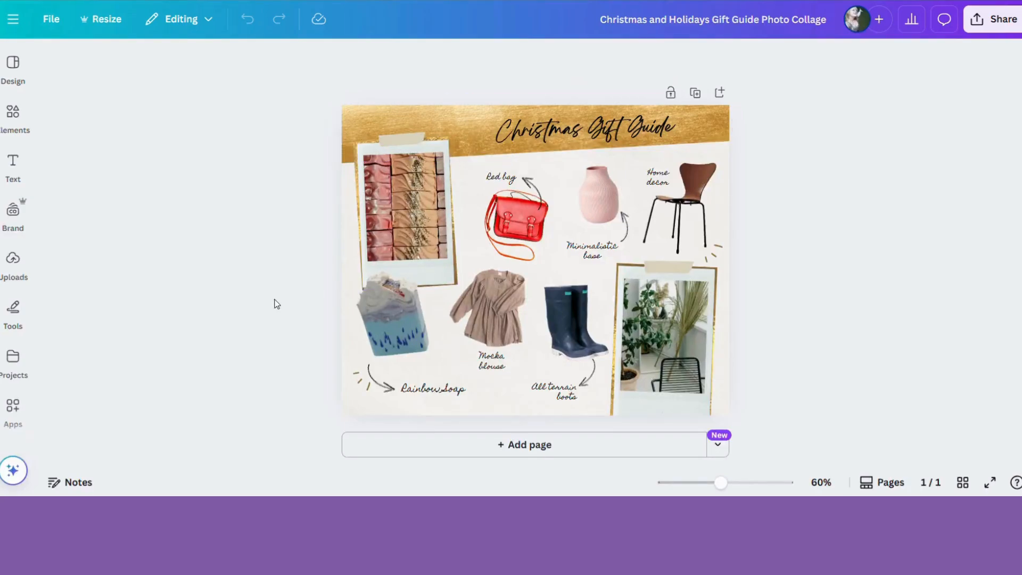
- Inspect the Christmas Gift Guide title and the "Red bag" label in the photo collage
click(630, 134)
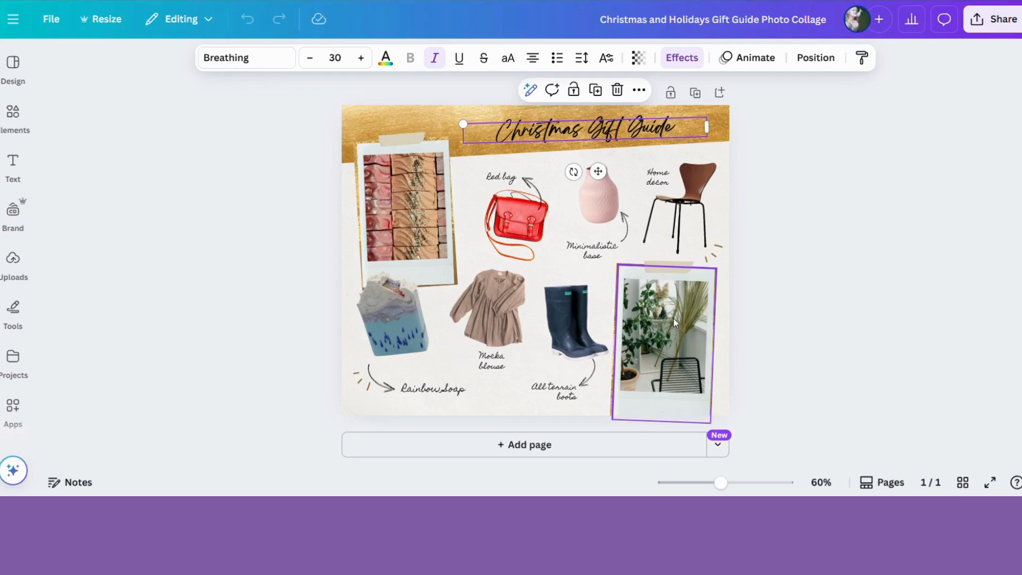
click(501, 178)
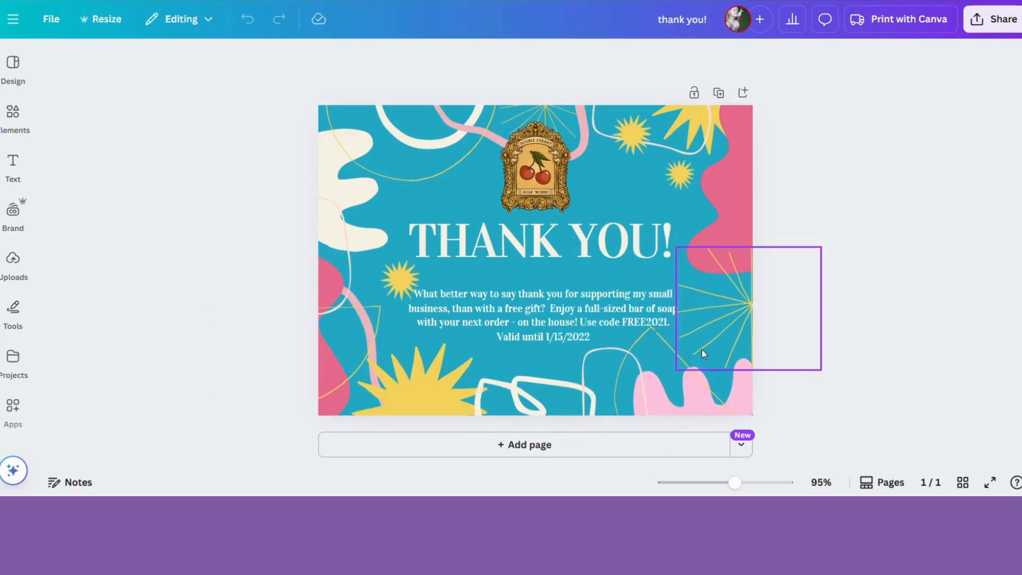
- Examine the thank-you card's decorative shapes and view the colour choices for the thin yellow curved line
click(639, 142)
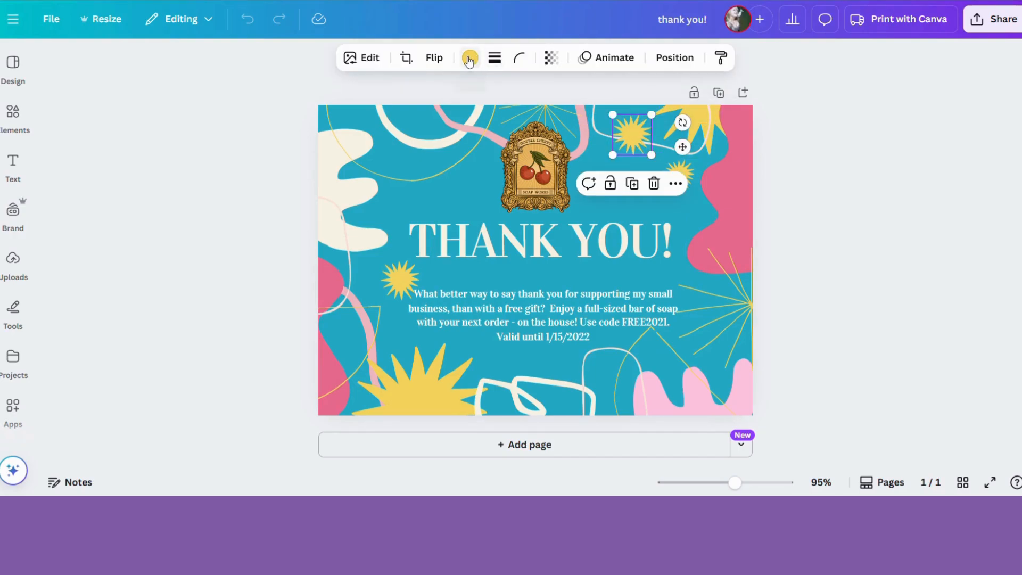
click(355, 193)
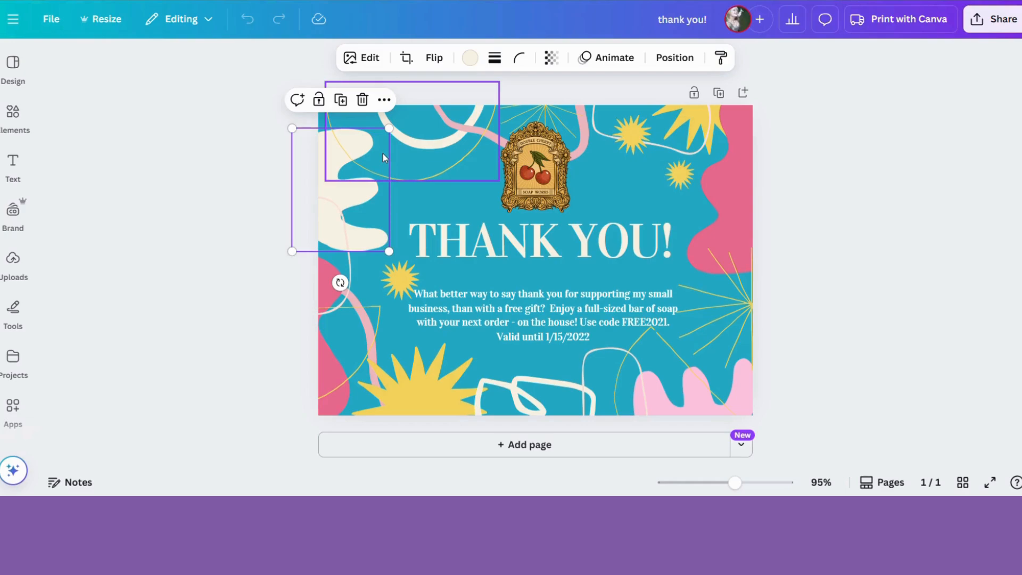
click(455, 161)
click(470, 58)
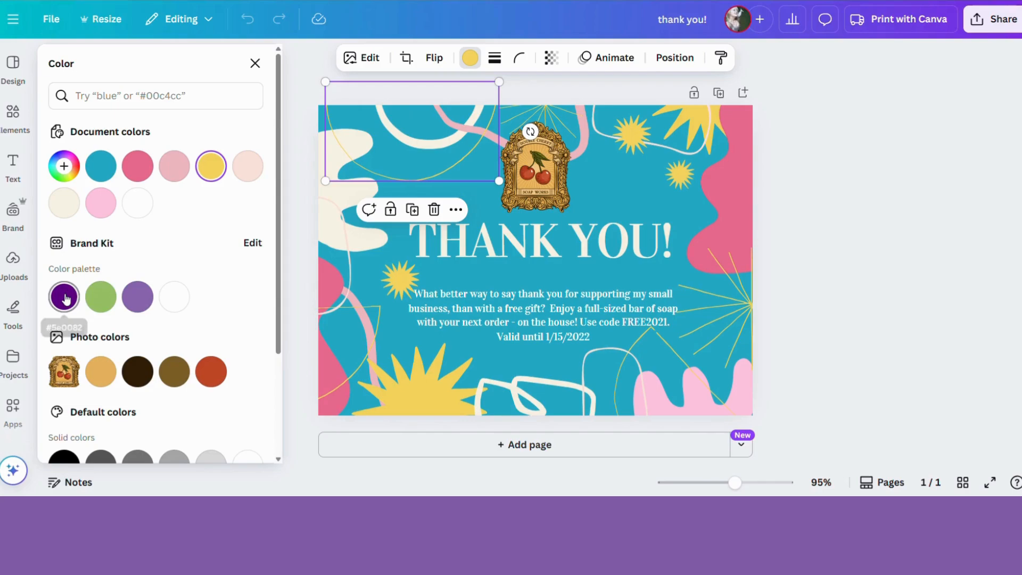
click(824, 222)
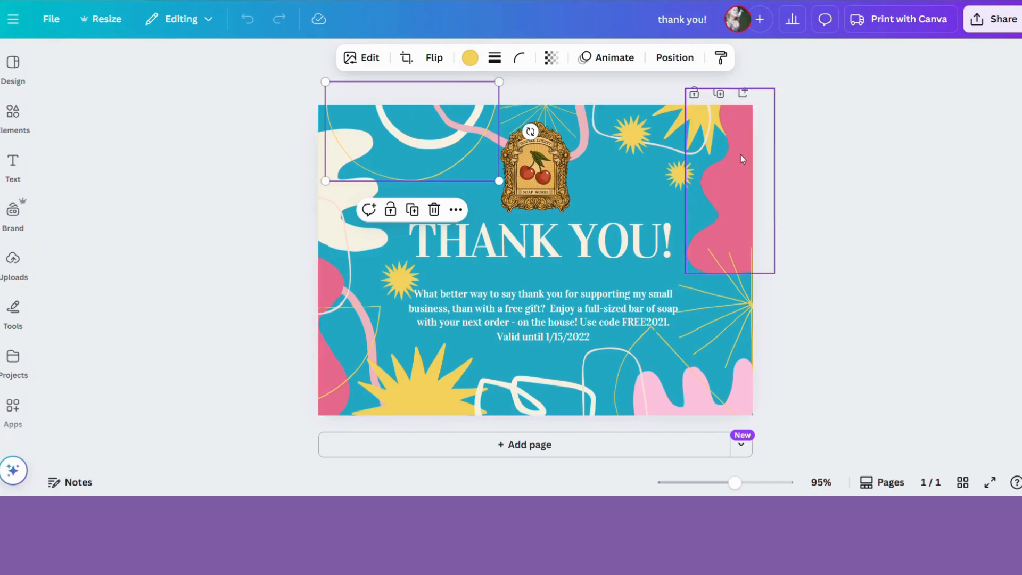
click(789, 142)
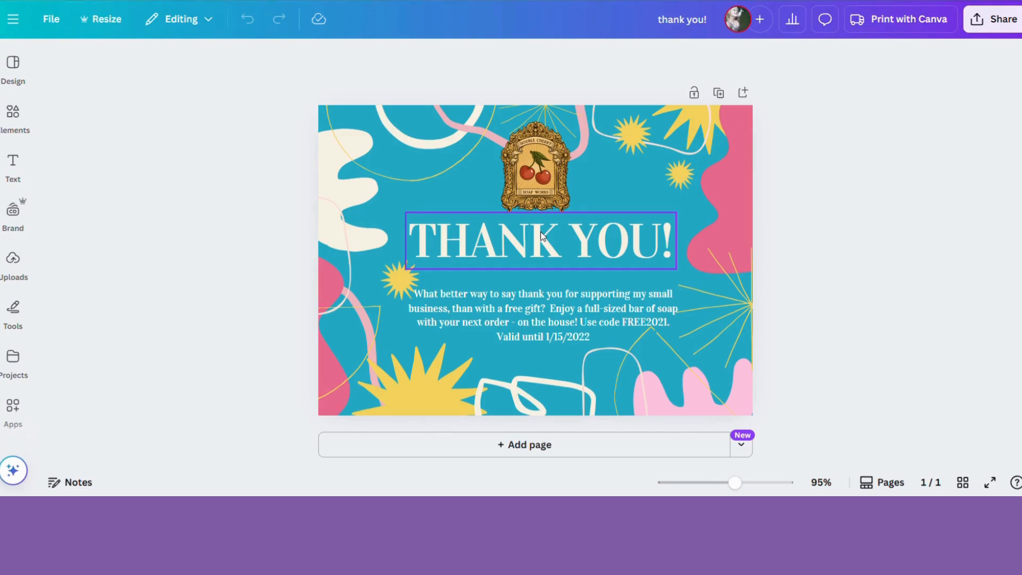
- Open the free-gift message on the thank-you card for text editing, and leave it without retyping anything
click(542, 325)
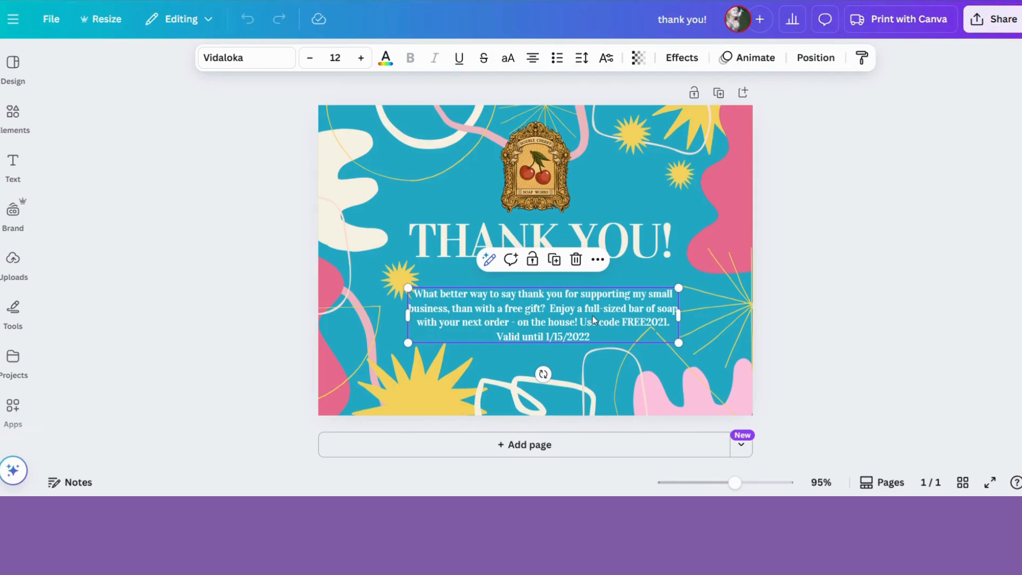
click(573, 324)
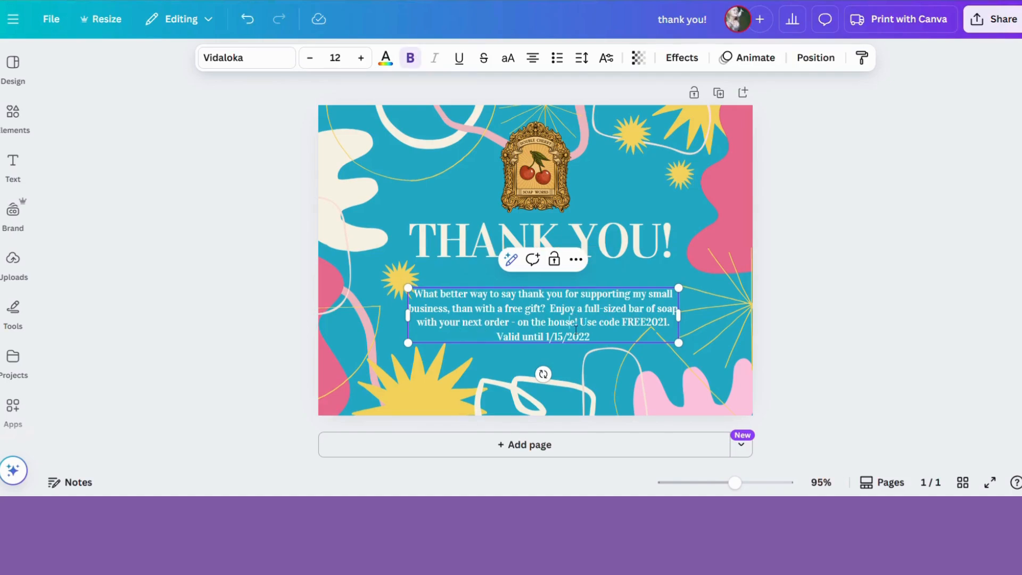
click(277, 253)
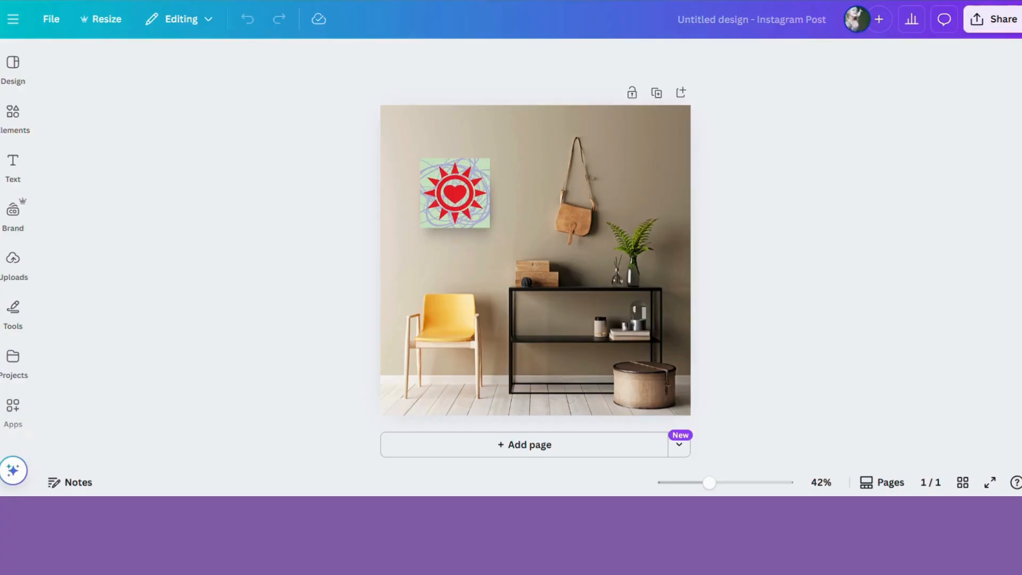
- Move the sun-and-heart artwork down over the yellow chair and nudge the blurred shadow graphic on the wall slightly
click(471, 208)
drag(471, 207, 459, 365)
click(458, 182)
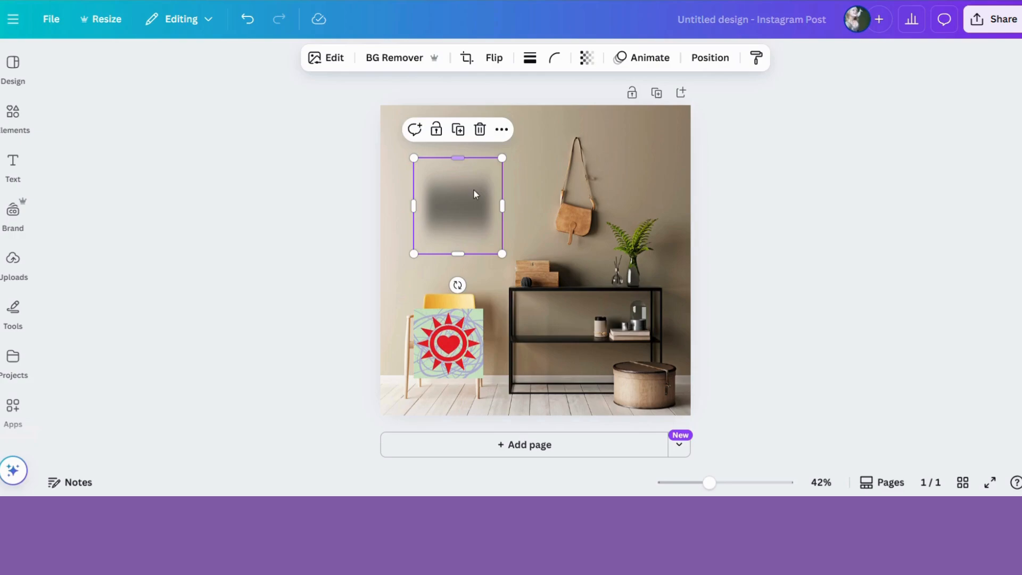
drag(468, 186, 466, 184)
- Open the elements library and move the sun-and-heart artwork back up onto the wall over the shadow graphic
click(13, 114)
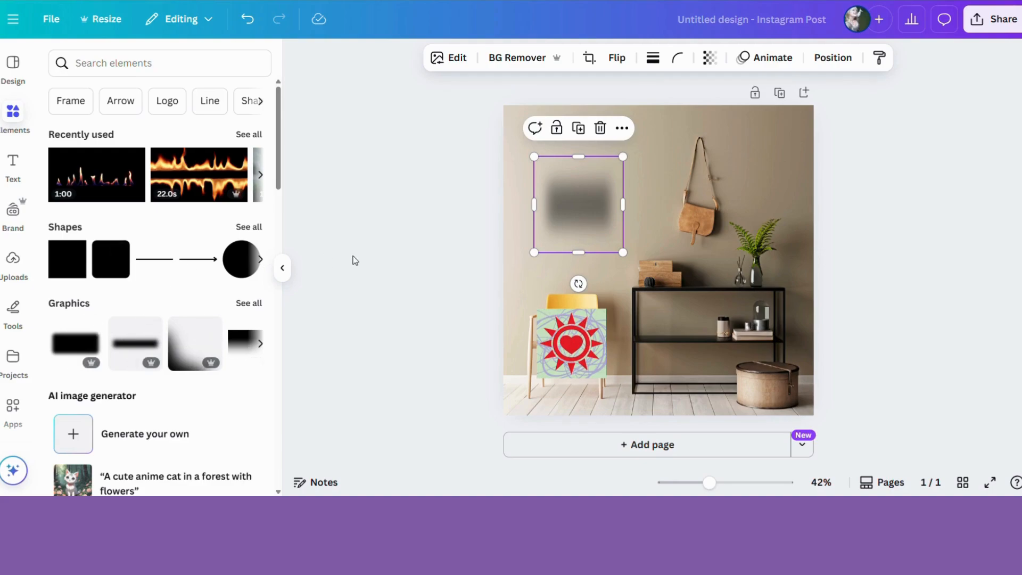
click(372, 252)
drag(577, 352, 584, 200)
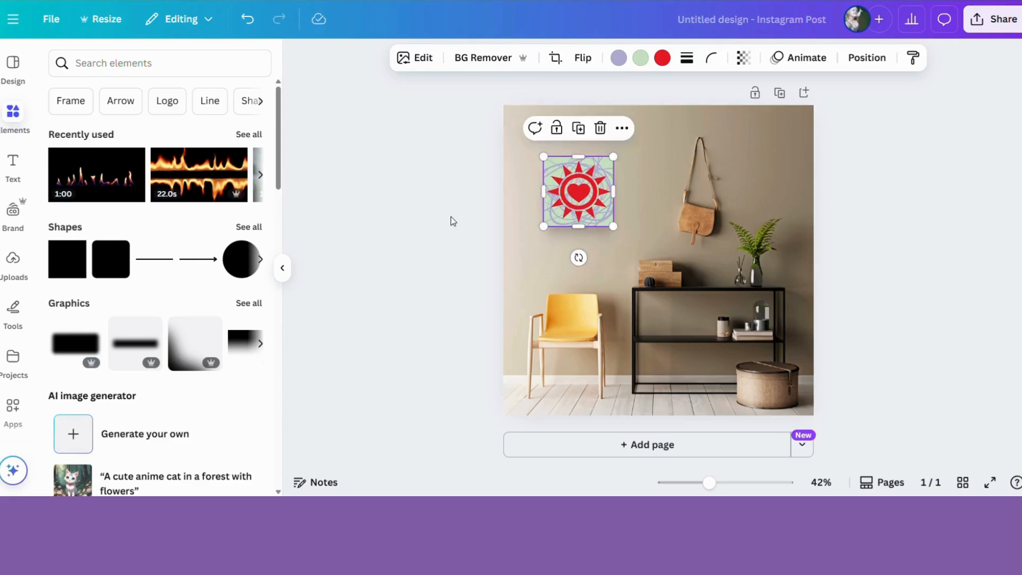
click(432, 223)
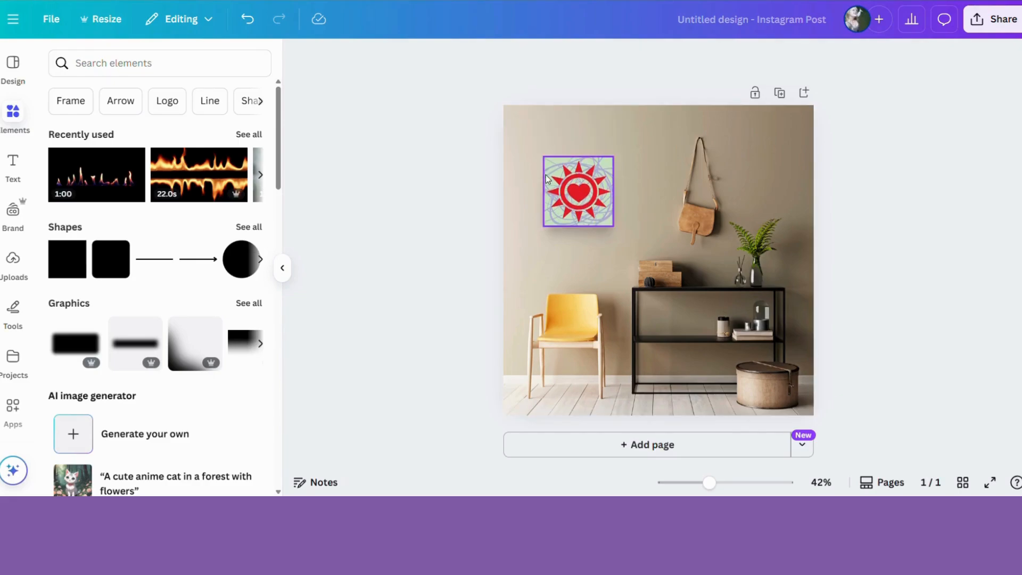
click(570, 235)
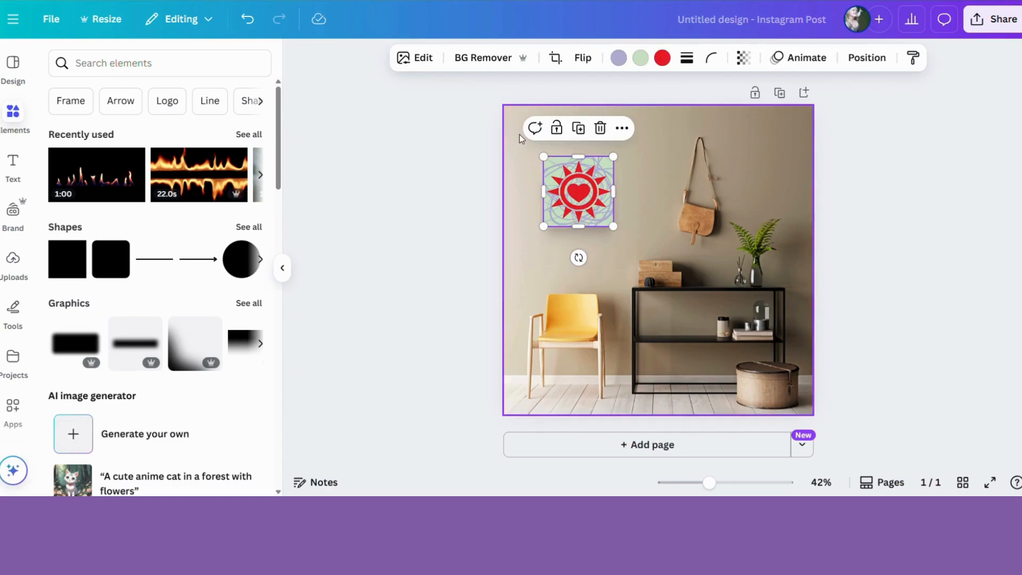
- Inspect the rooster collage post by selecting its full-page image, and clear the selection
click(589, 238)
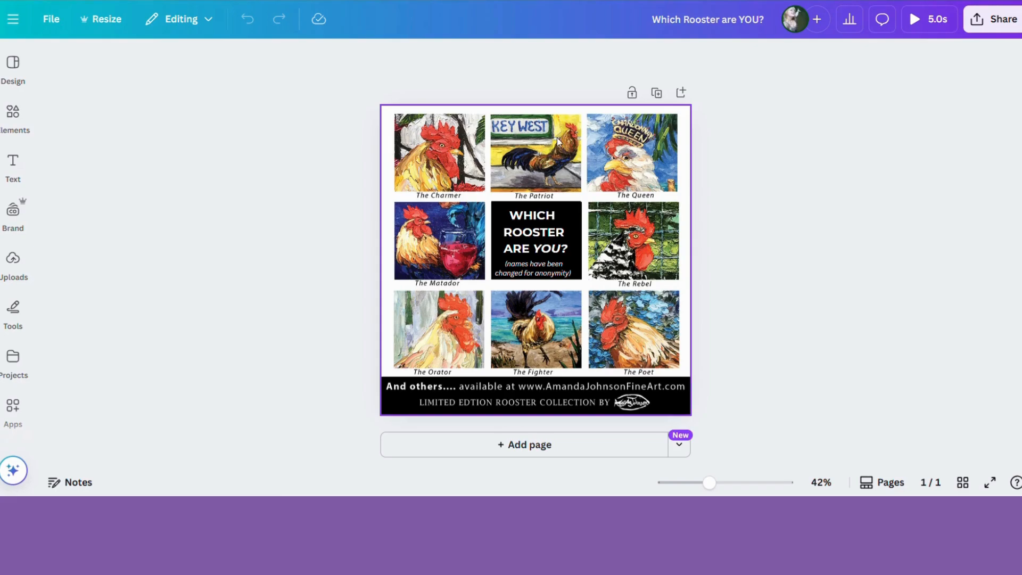
click(608, 158)
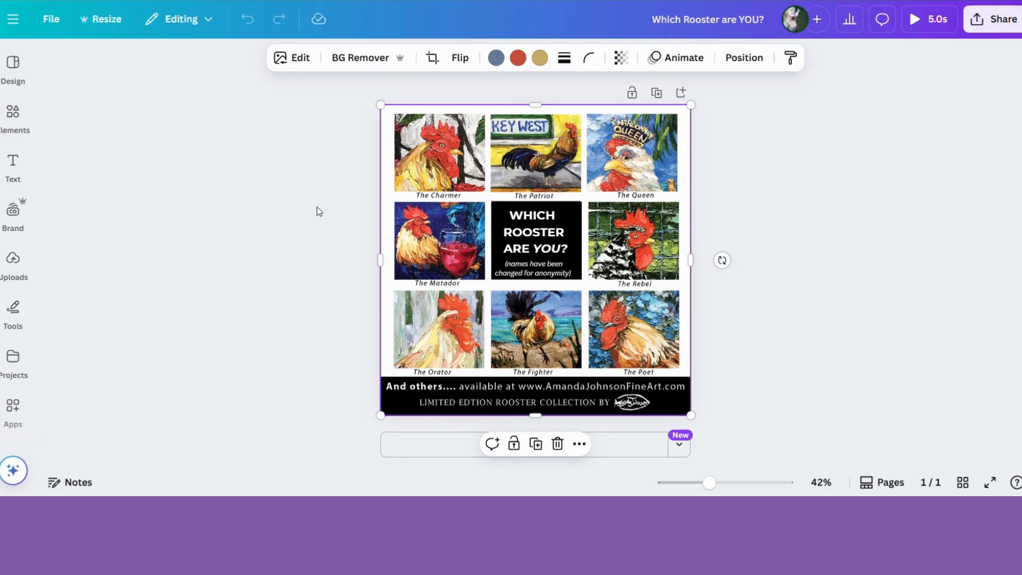
click(315, 174)
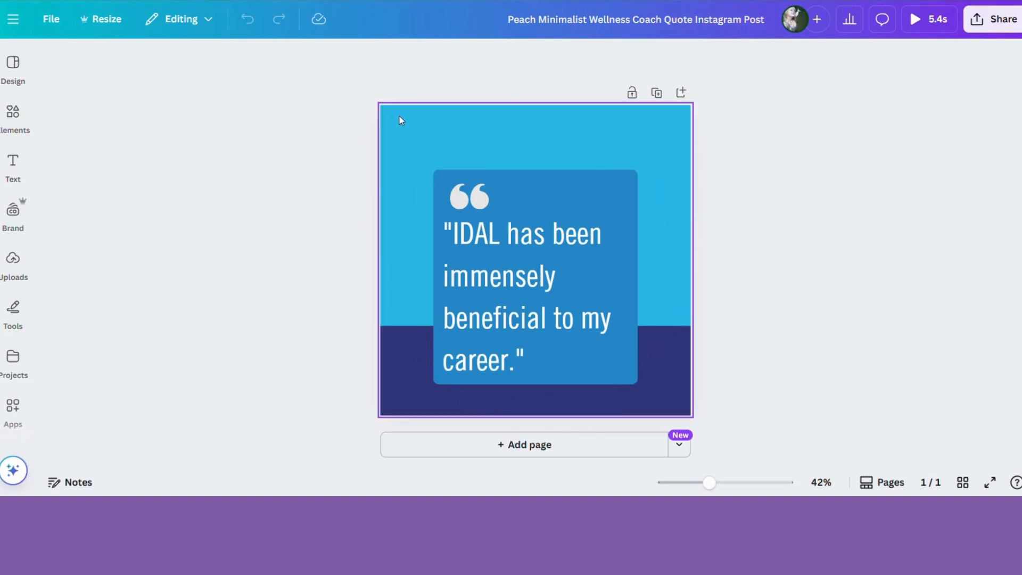
- Nudge the animated white brush-stroke graphic behind the quote, move it off the page, and bring it back onto the page
click(488, 183)
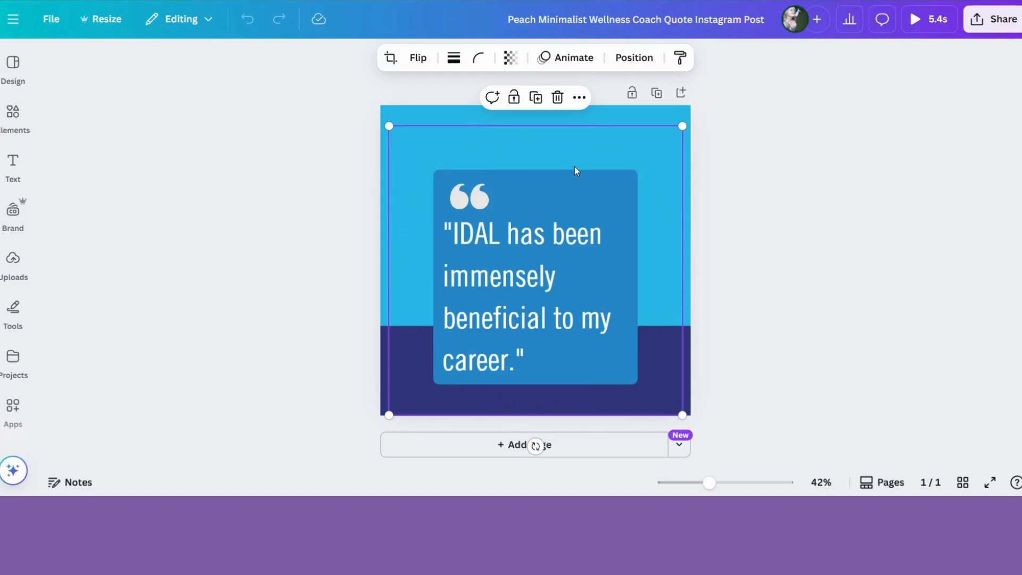
mouse_move(574, 166)
mouse_down()
mouse_move(405, 173)
mouse_move(390, 269)
mouse_move(312, 166)
mouse_move(551, 178)
mouse_move(566, 167)
mouse_move(556, 159)
mouse_up()
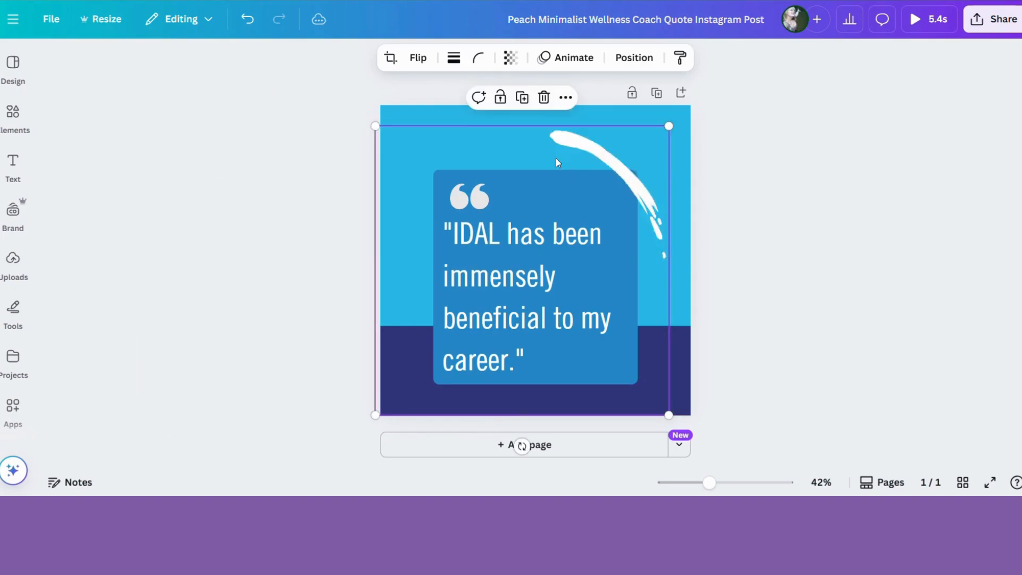
click(13, 105)
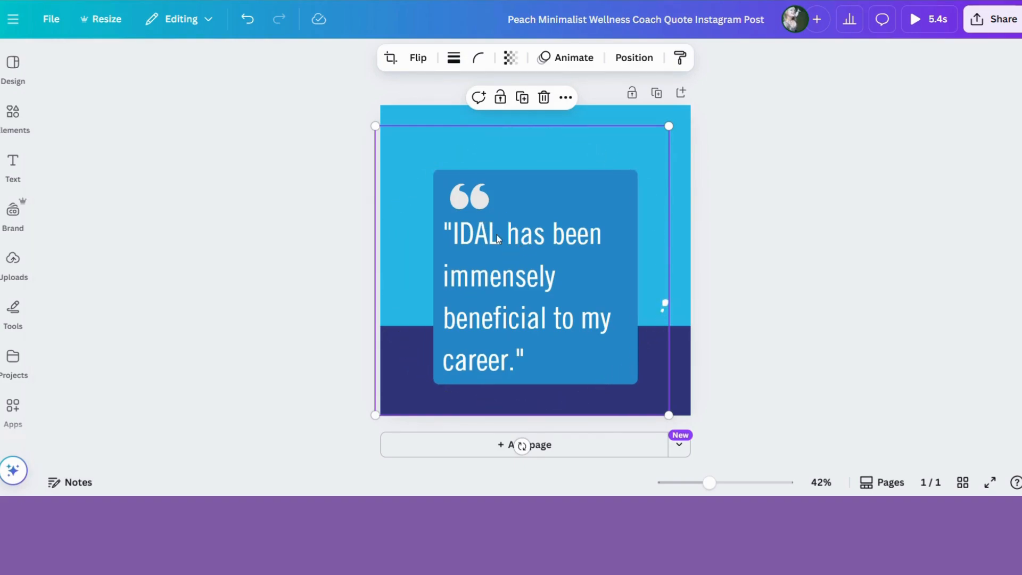
drag(413, 244, 246, 251)
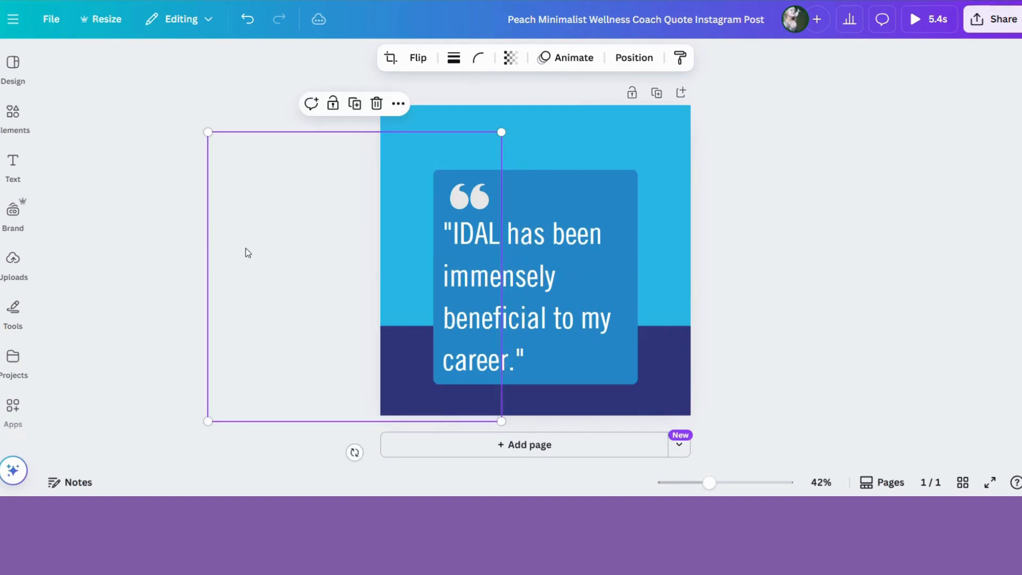
click(579, 259)
click(458, 194)
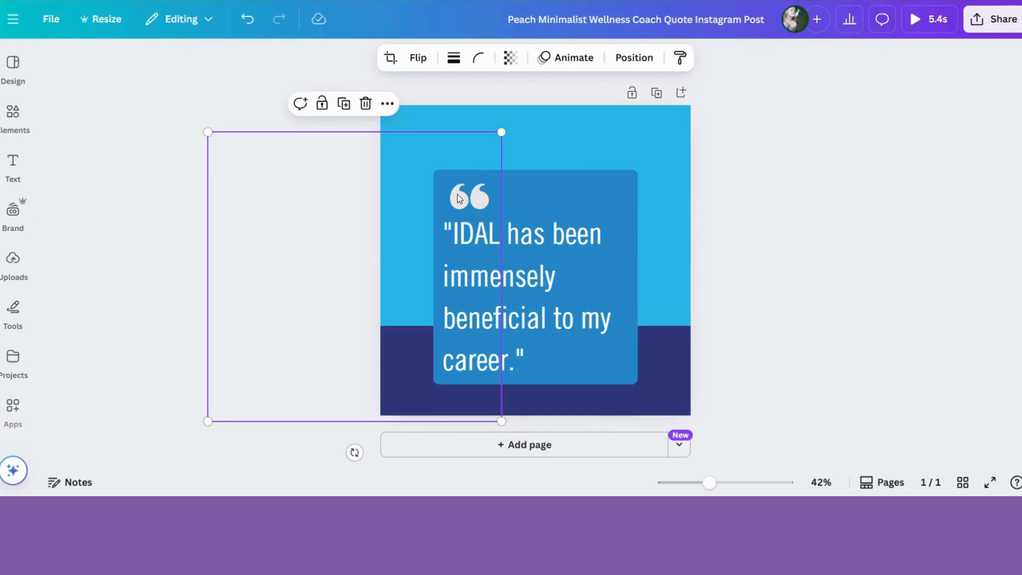
mouse_move(311, 169)
mouse_down()
mouse_move(480, 164)
mouse_move(490, 152)
mouse_move(478, 148)
mouse_up()
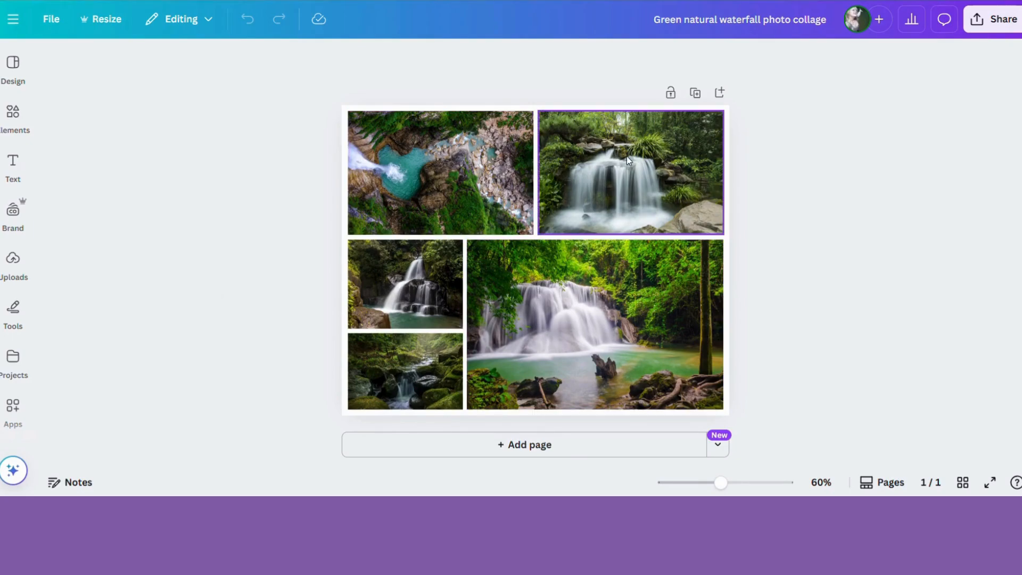
- Examine the waterfall collage's photo frames by selecting individual photos
click(465, 160)
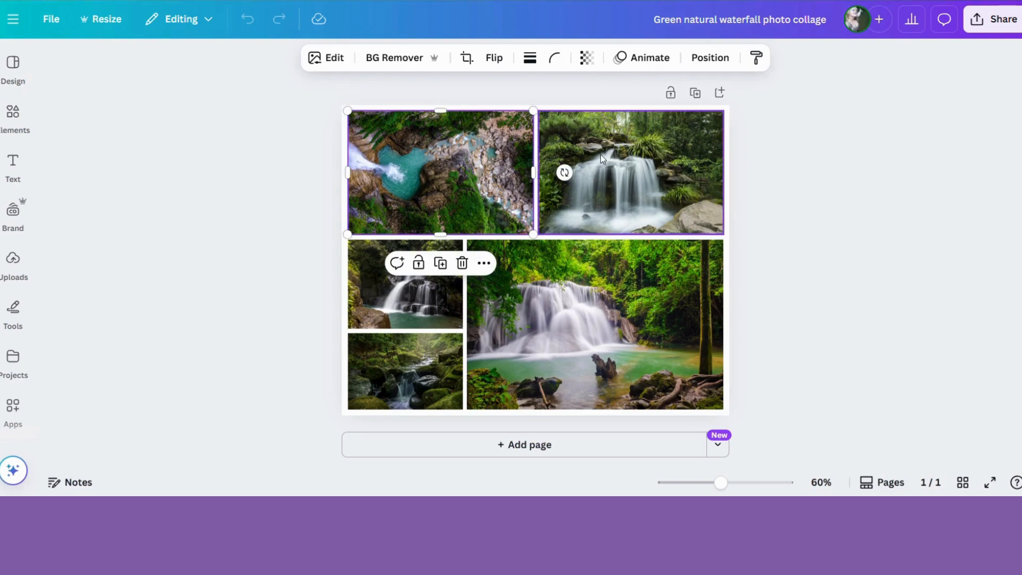
click(623, 162)
click(553, 308)
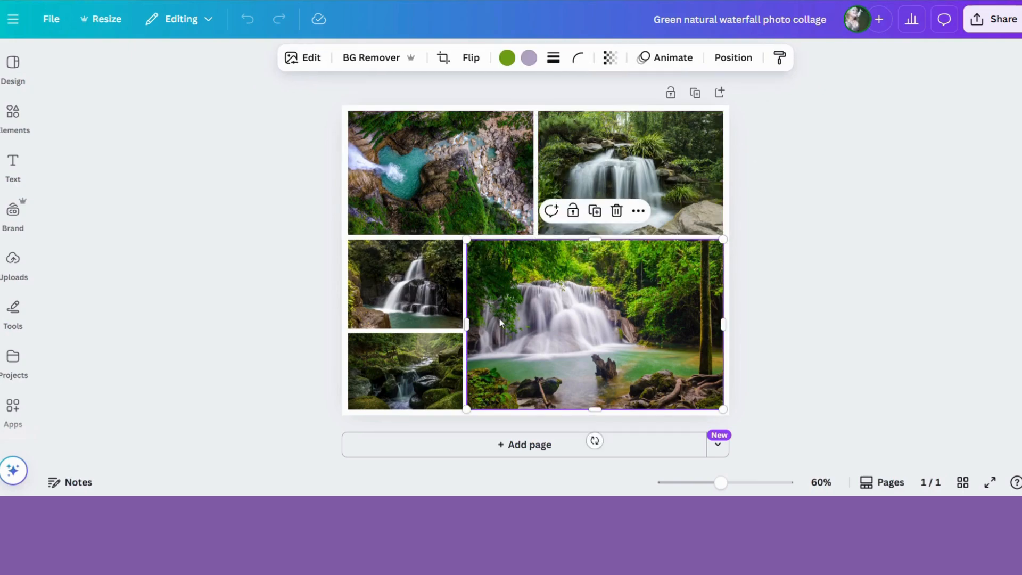
click(406, 294)
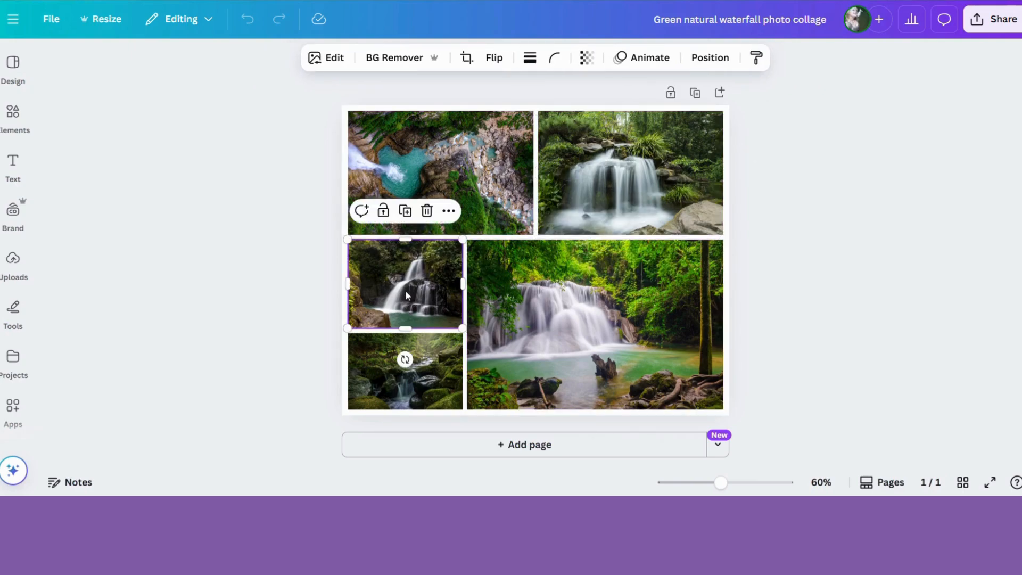
- Look up Photo collage templates in the design library and browse the available layouts
click(12, 67)
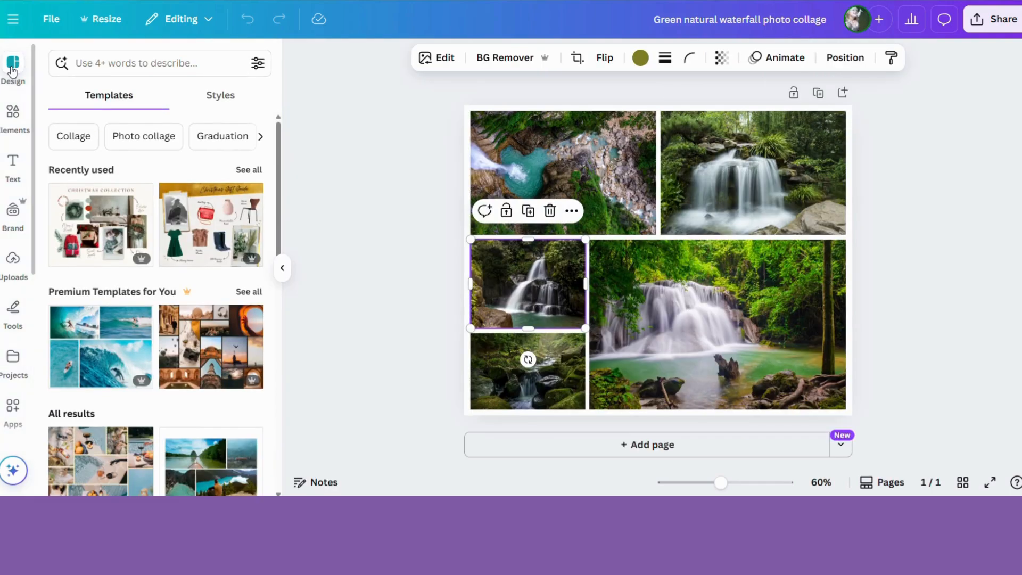
click(161, 64)
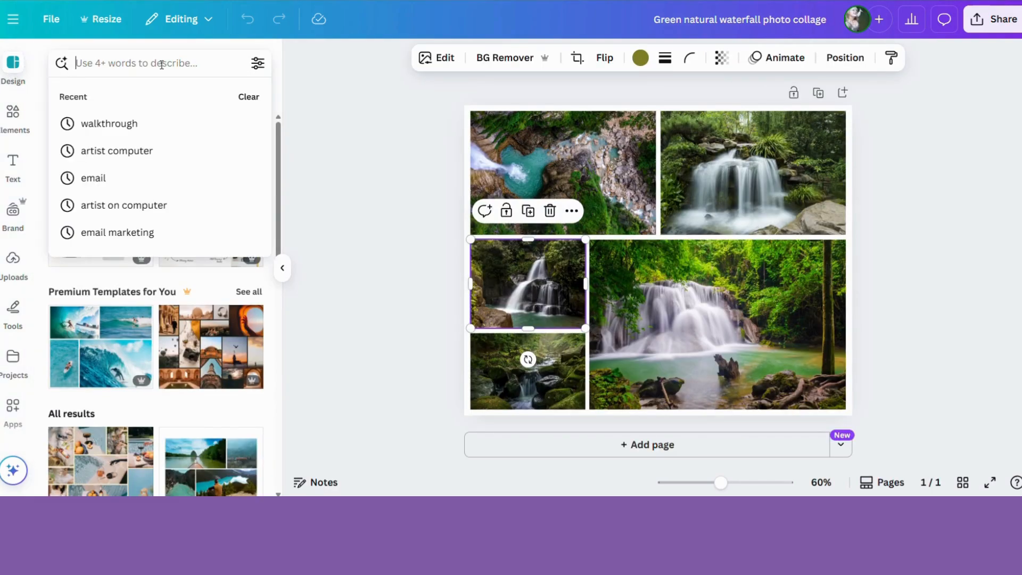
click(324, 121)
click(137, 139)
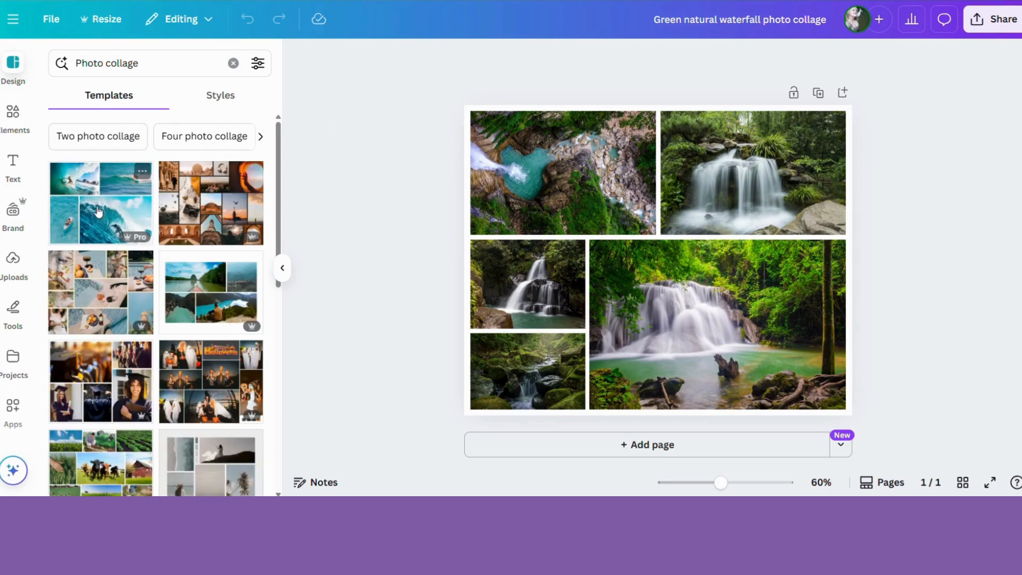
scroll(76, 295, down, 4)
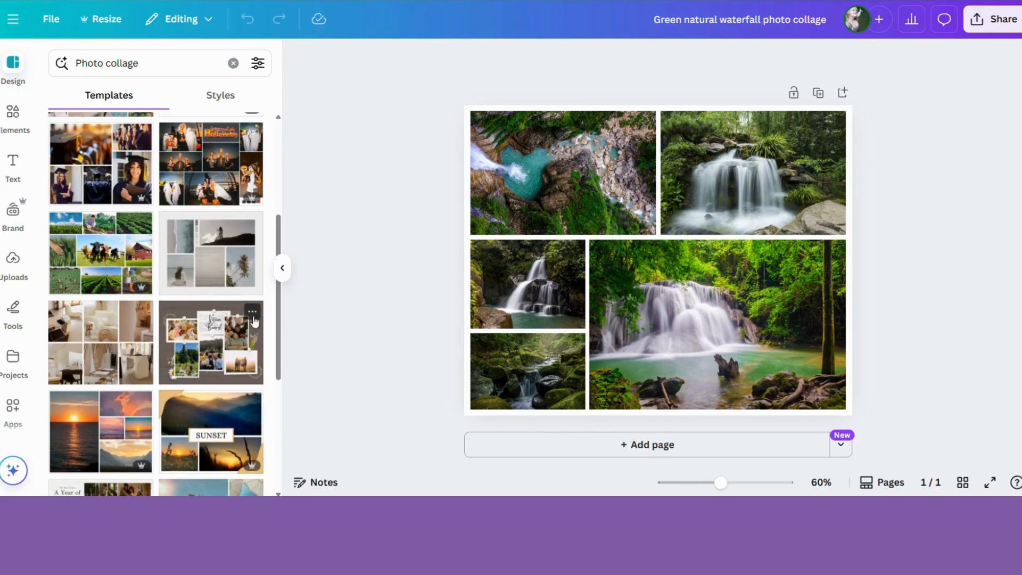
scroll(202, 354, down, 3)
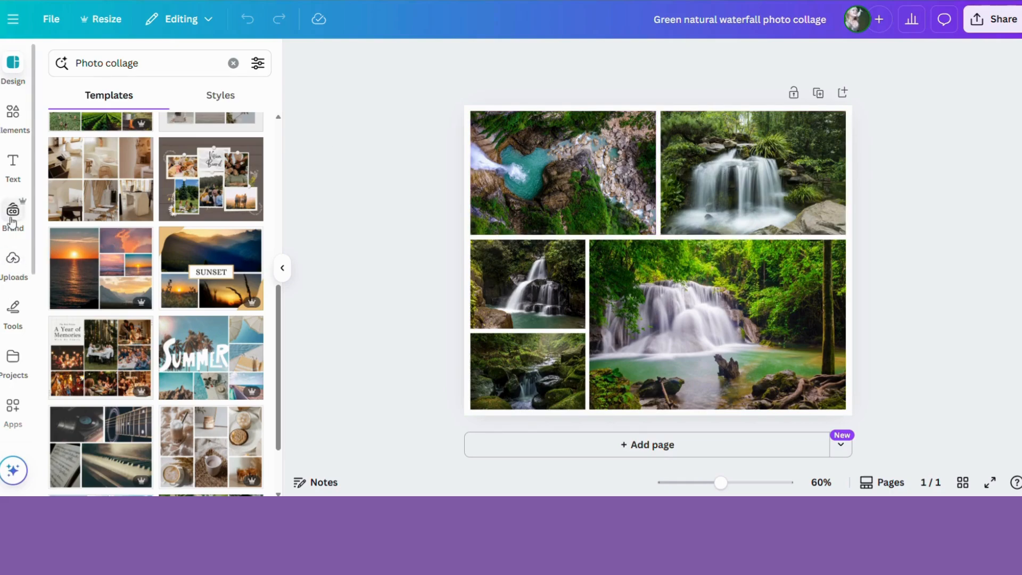
- Replace the collage's top-left photo with the round purple watercolour blot from the uploads, and undo the replacement
click(12, 259)
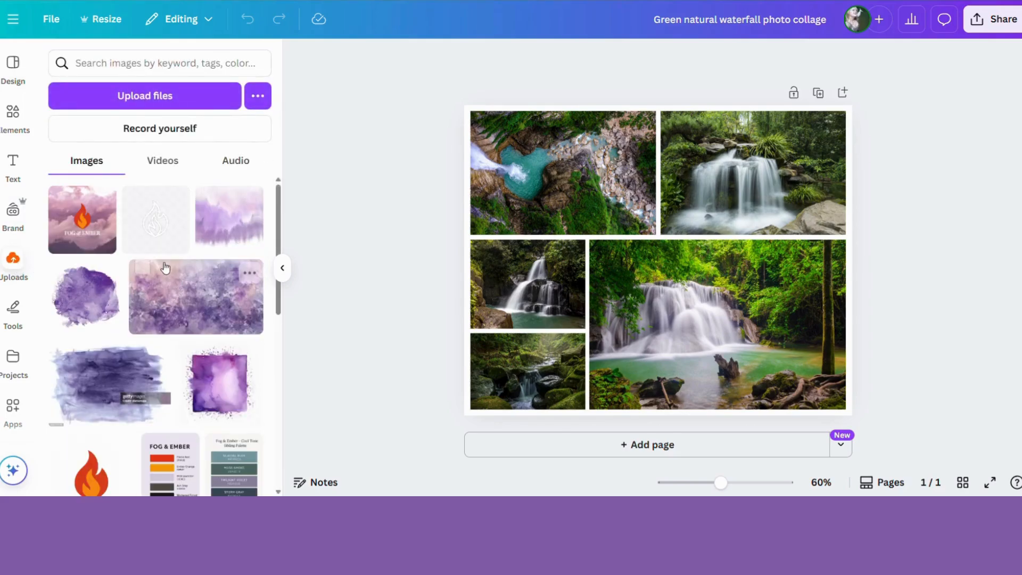
drag(85, 295, 560, 148)
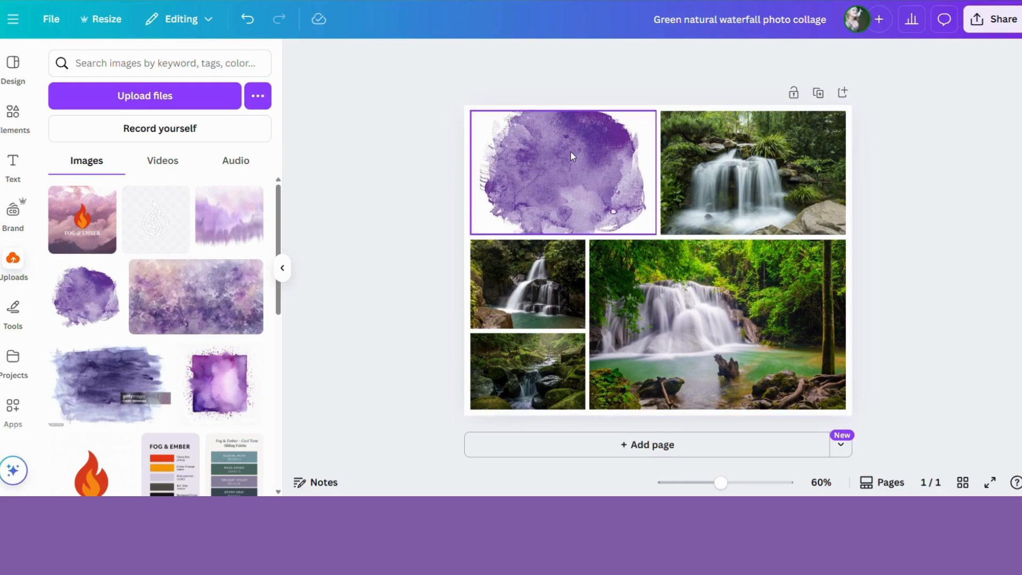
key(ctrl+z)
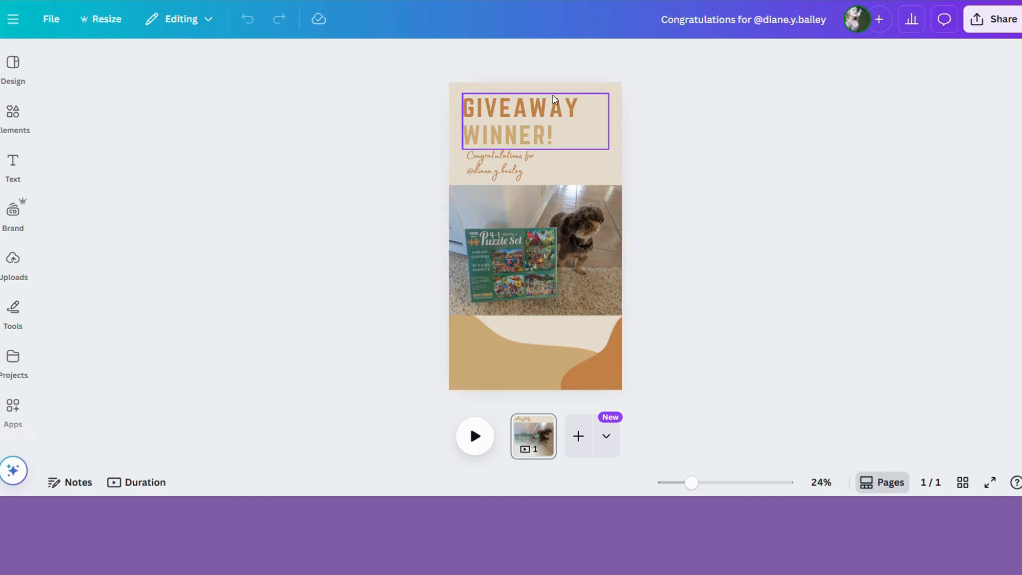
- Examine the giveaway winner post's heading, congratulations text and puzzle photo, including a close-up of the photo
click(554, 114)
click(470, 166)
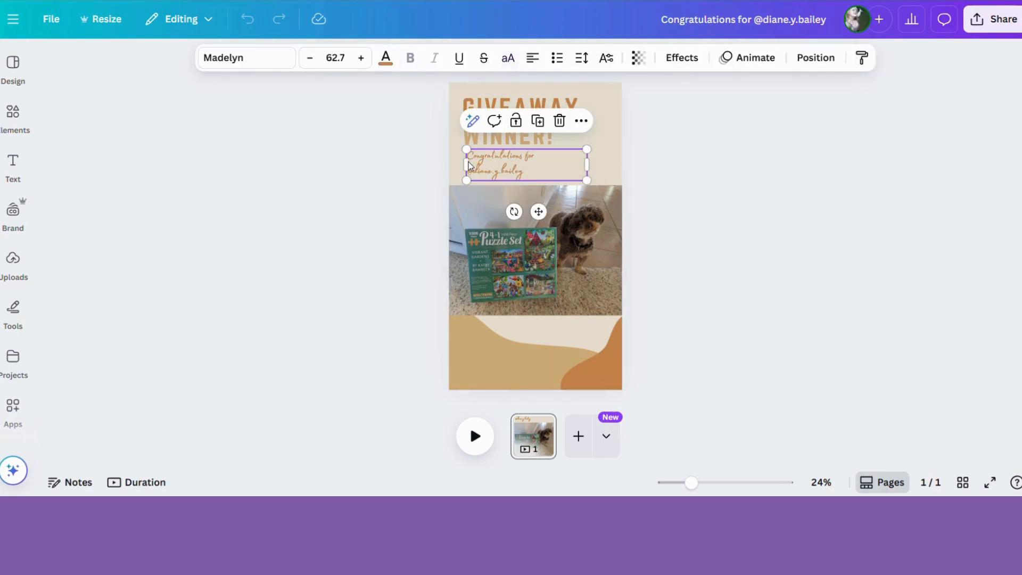
click(393, 177)
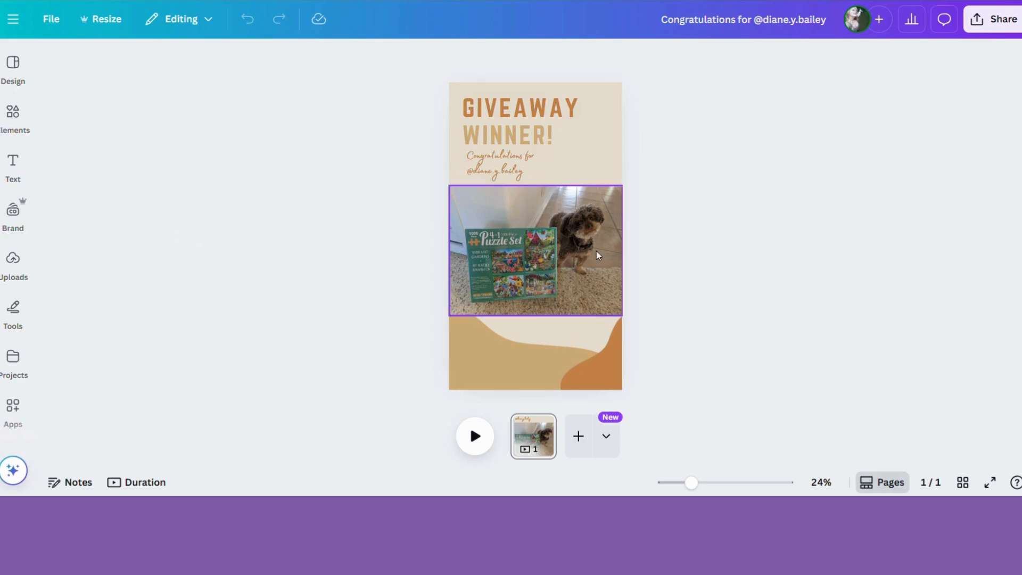
click(583, 234)
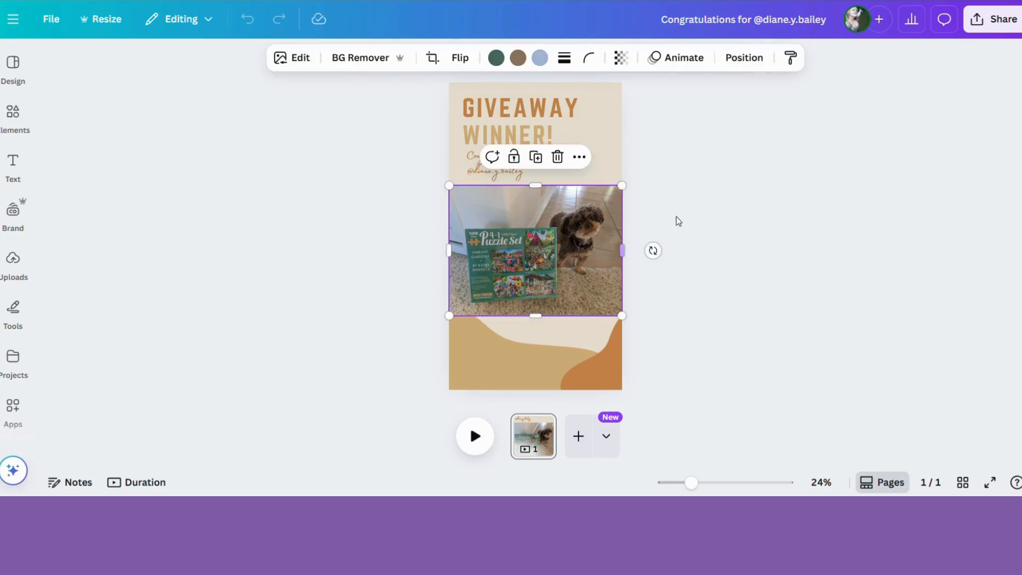
scroll(713, 207, up, 5)
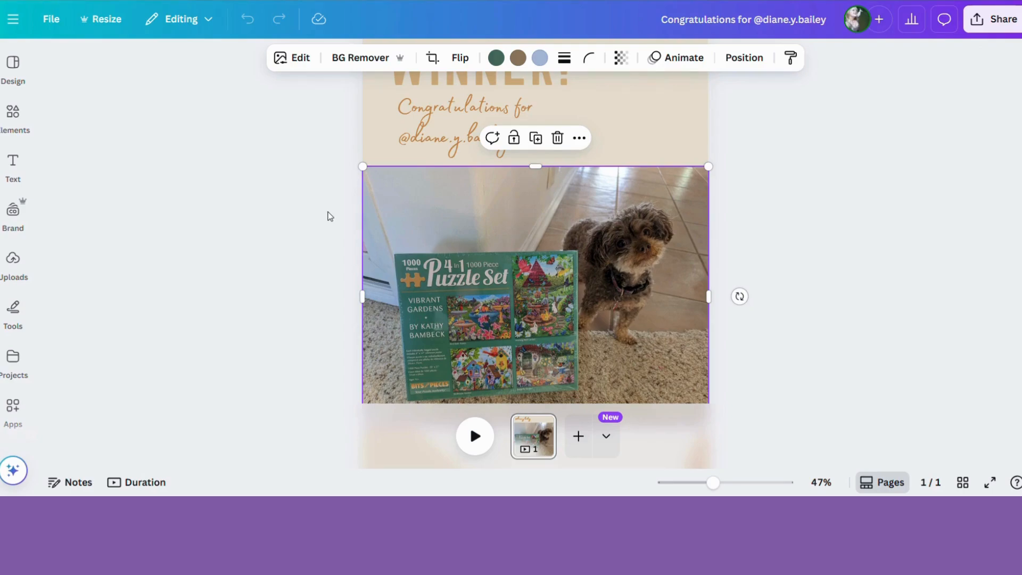
scroll(330, 215, down, 5)
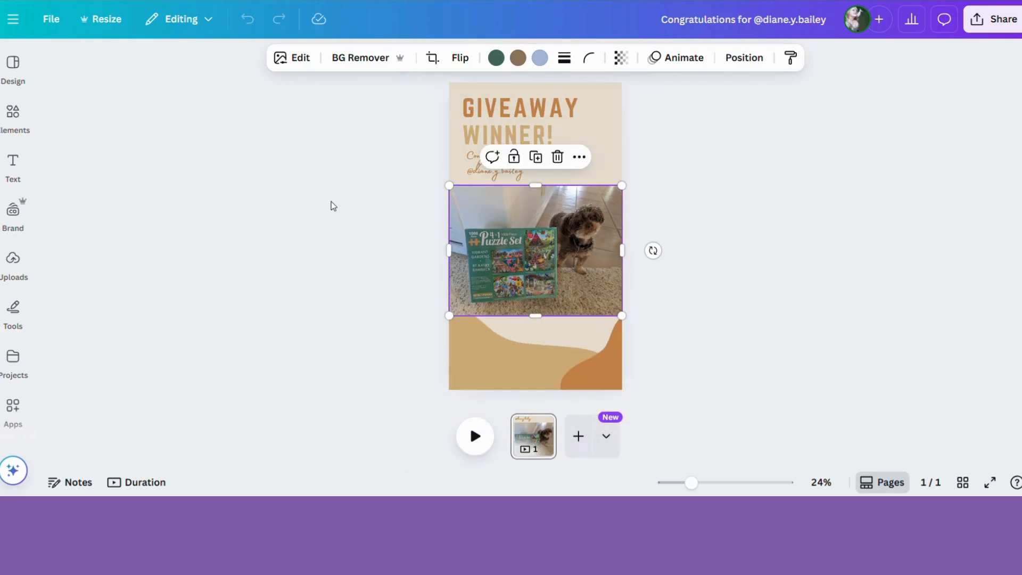
click(330, 201)
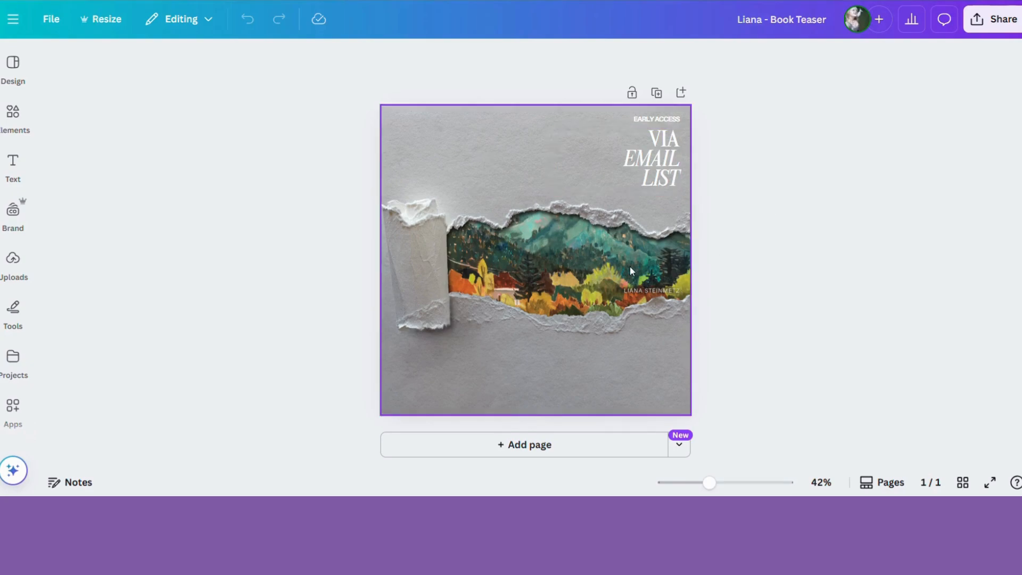
- Delete the torn-paper landscape image from the book teaser, and undo the deletion
click(477, 151)
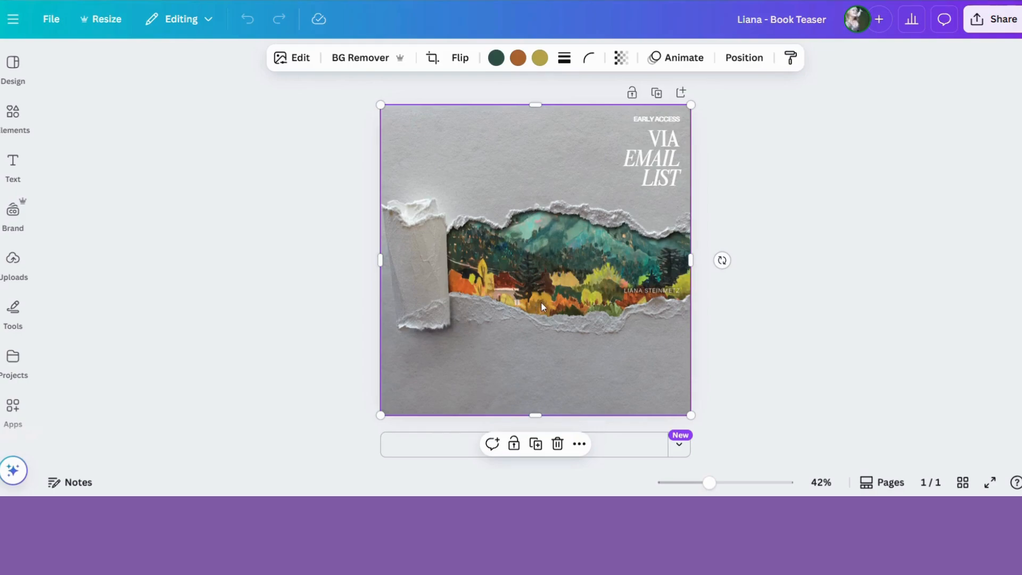
key(ctrl+v)
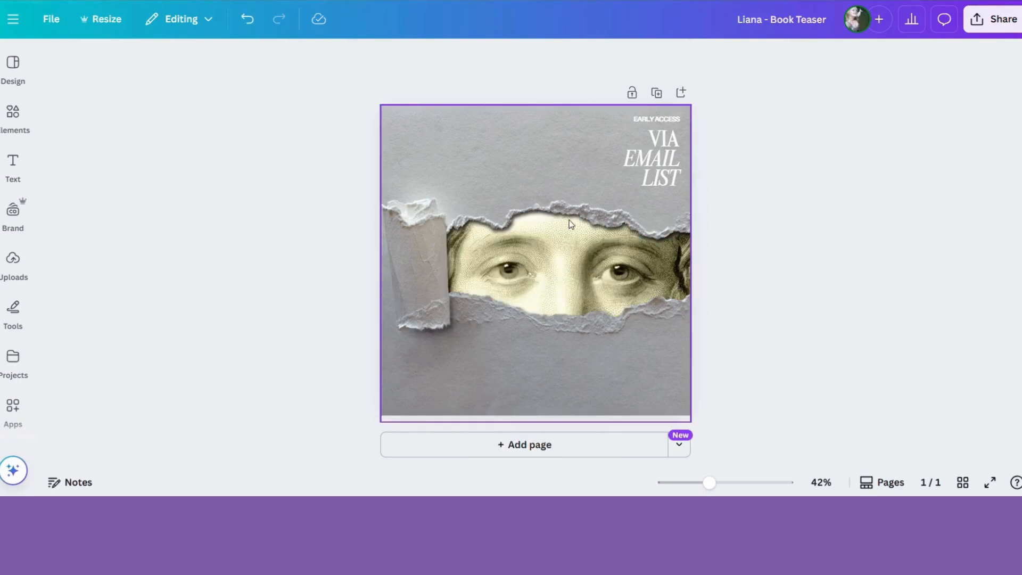
key(ctrl+z)
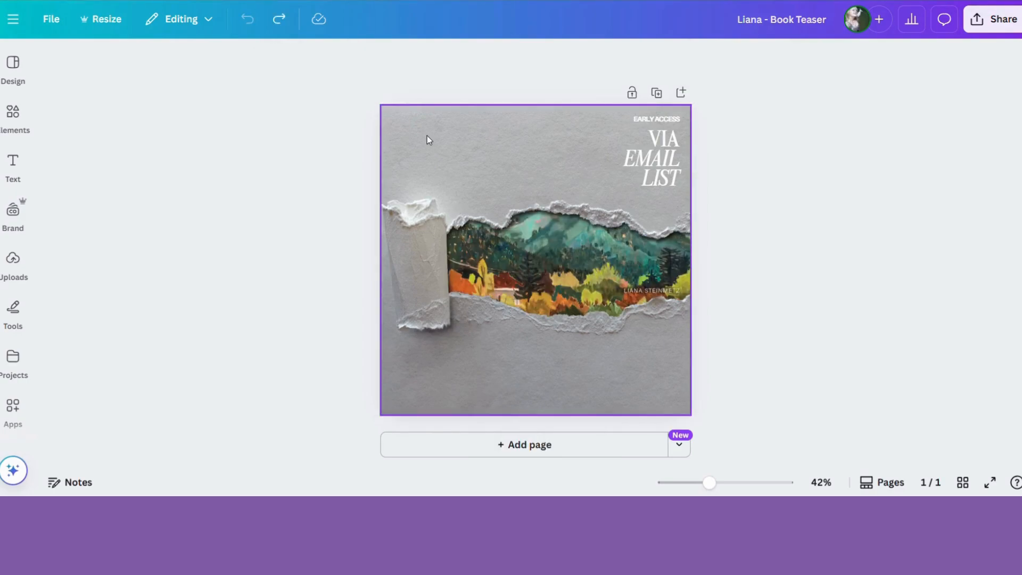
- Open the book teaser's layer list and delete both torn-paper layers, the blank one and the one showing the landscape
click(553, 111)
click(748, 58)
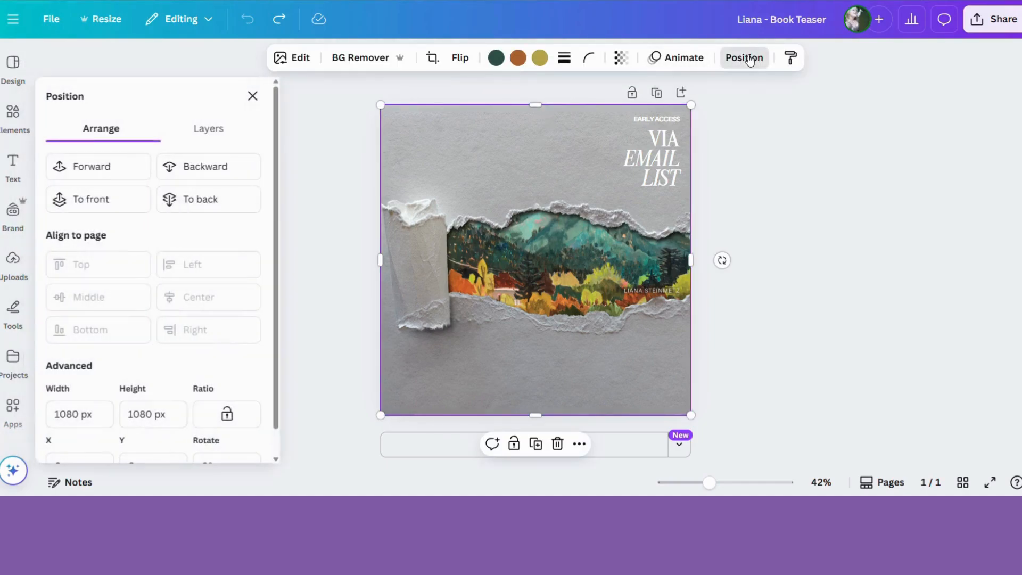
click(218, 129)
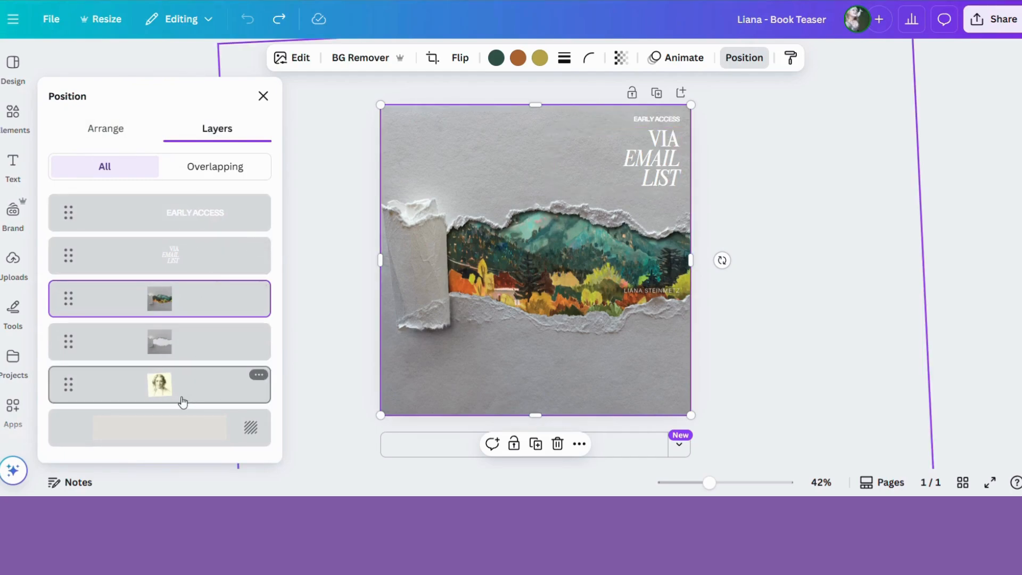
click(206, 331)
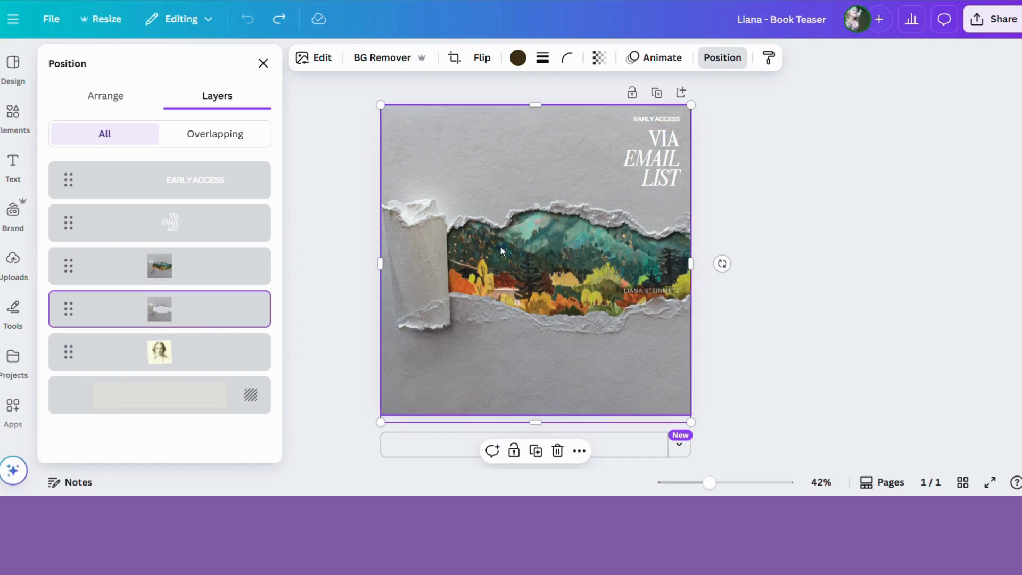
key(Delete)
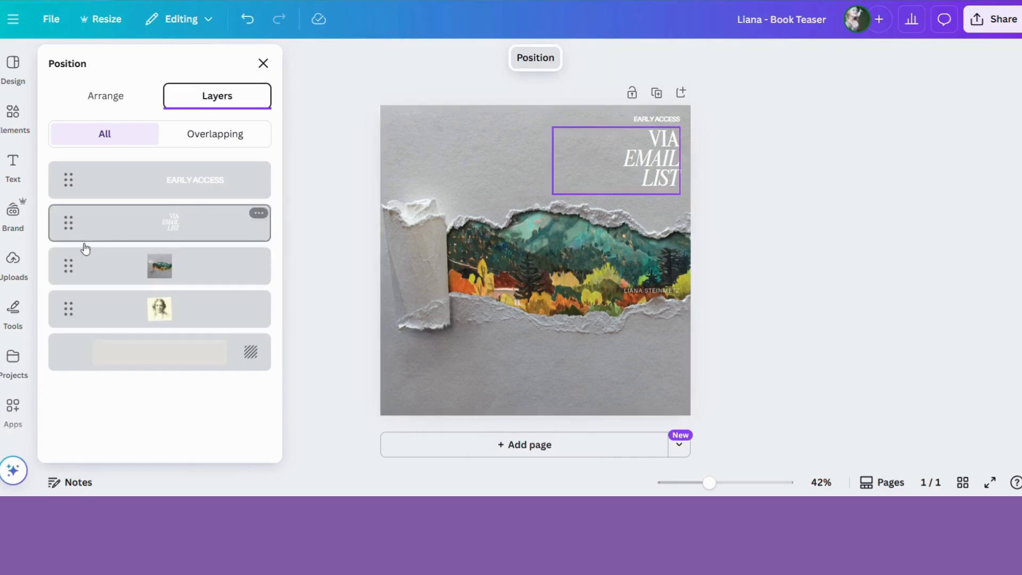
click(79, 266)
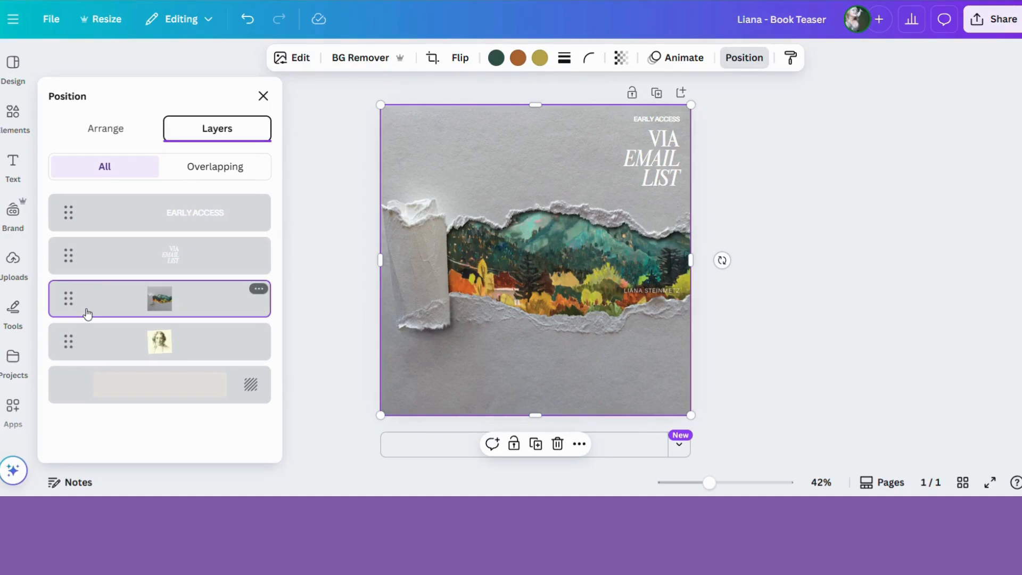
key(Delete)
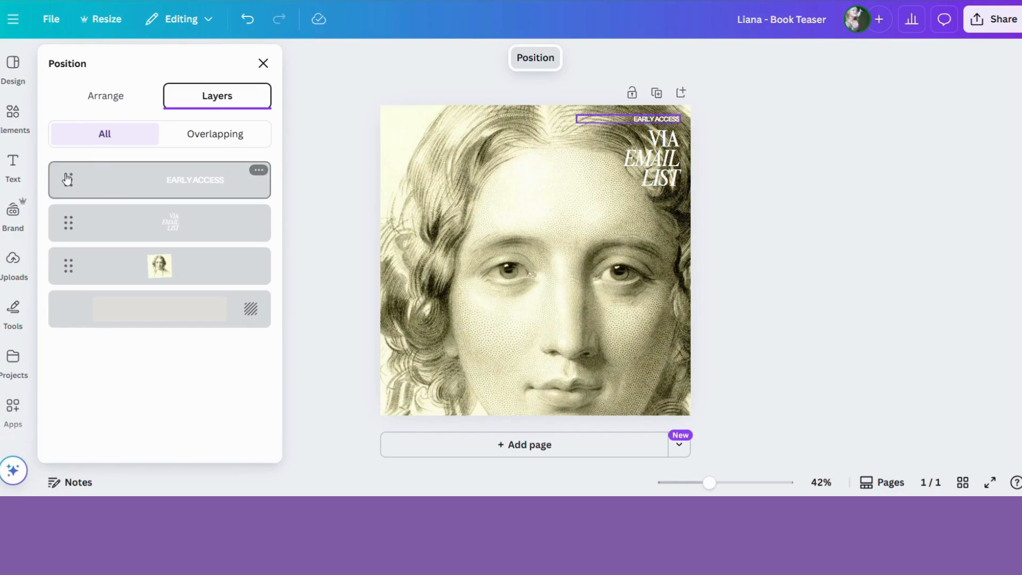
- Undo the deletion of both torn-paper layers in the book teaser, the landscape one and the blank one
key(ctrl+z)
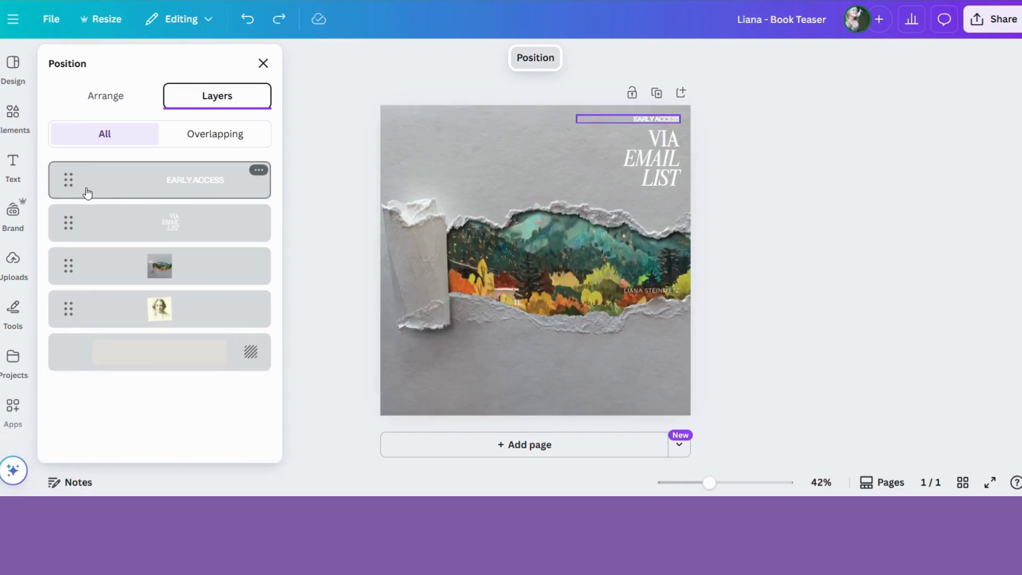
key(ctrl+z)
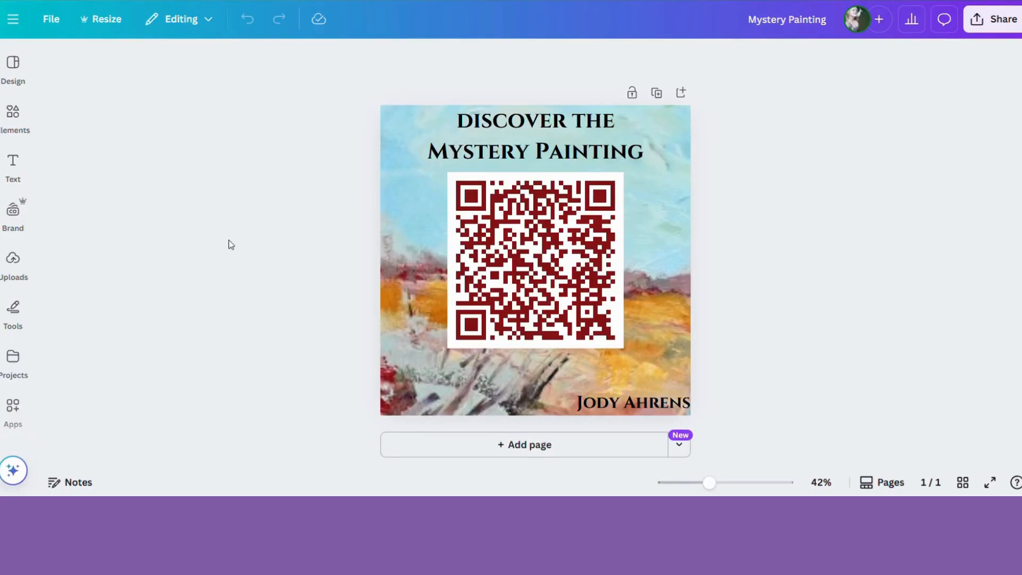
- Examine the Mystery Painting post's QR code and its two-line heading
click(468, 229)
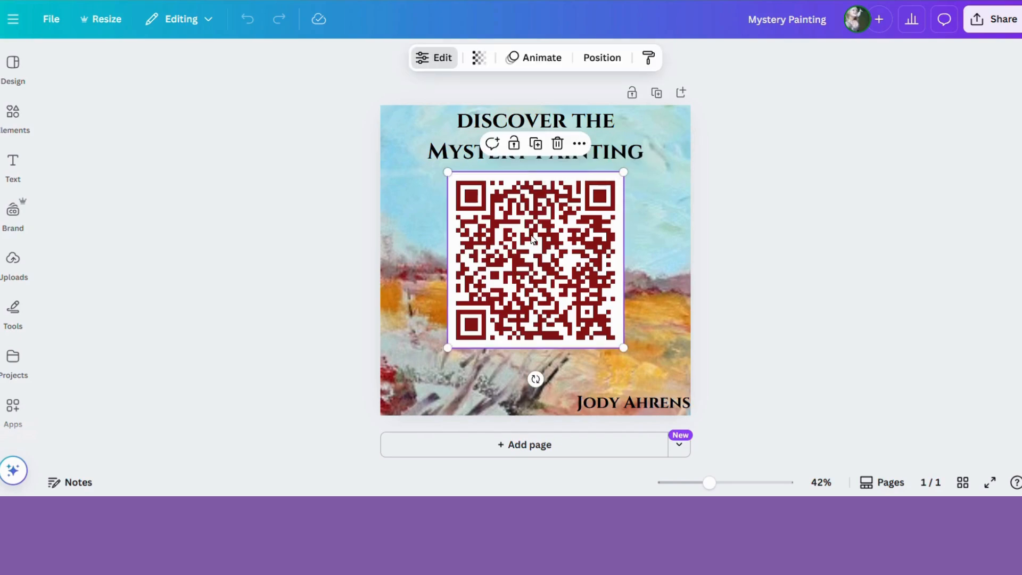
click(452, 114)
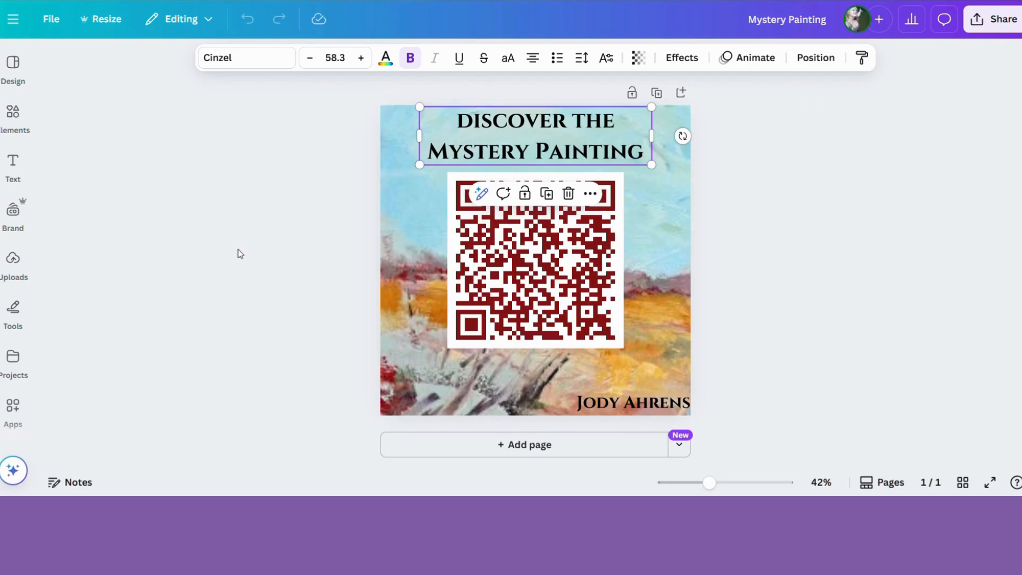
click(296, 230)
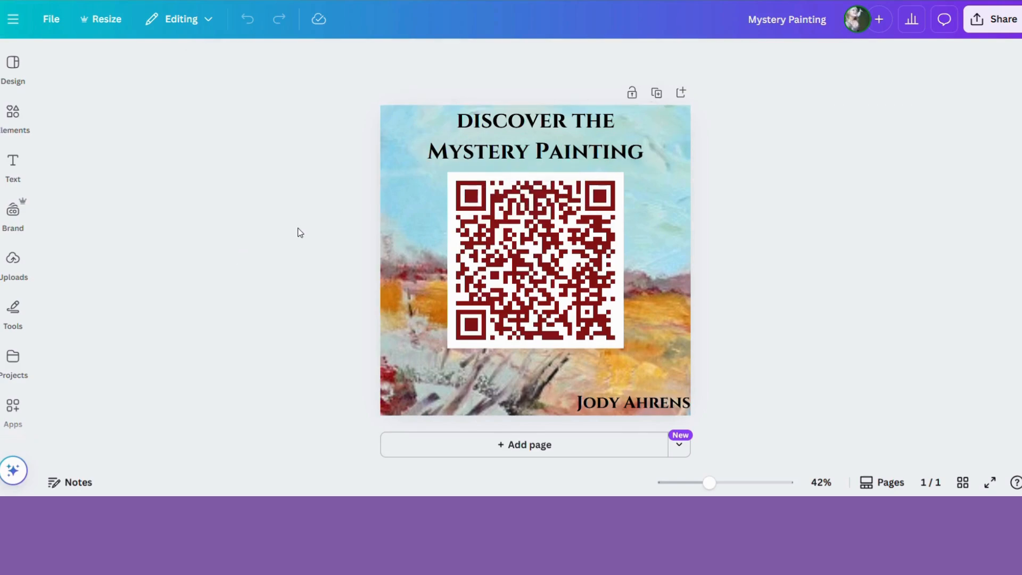
click(509, 123)
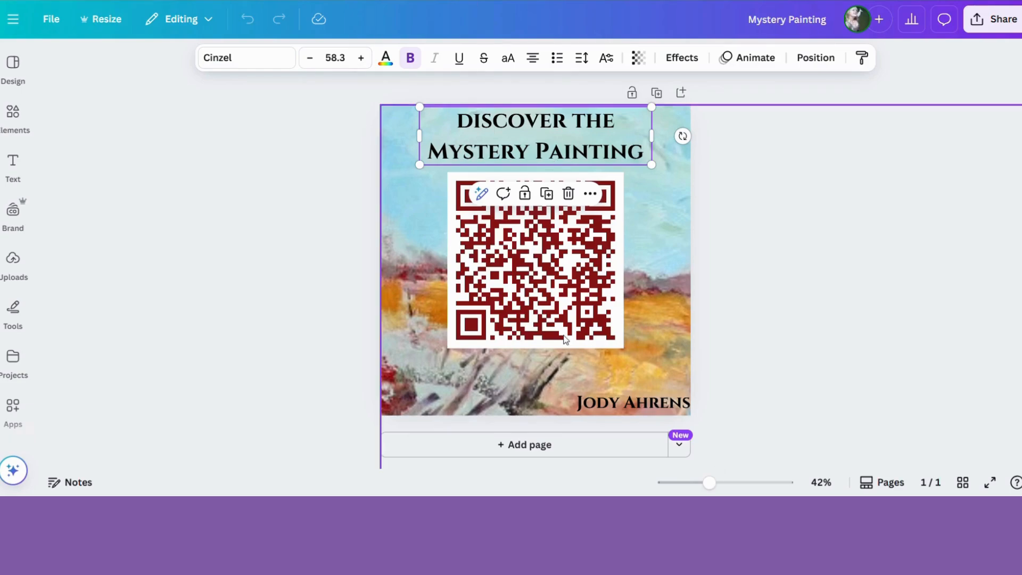
click(581, 306)
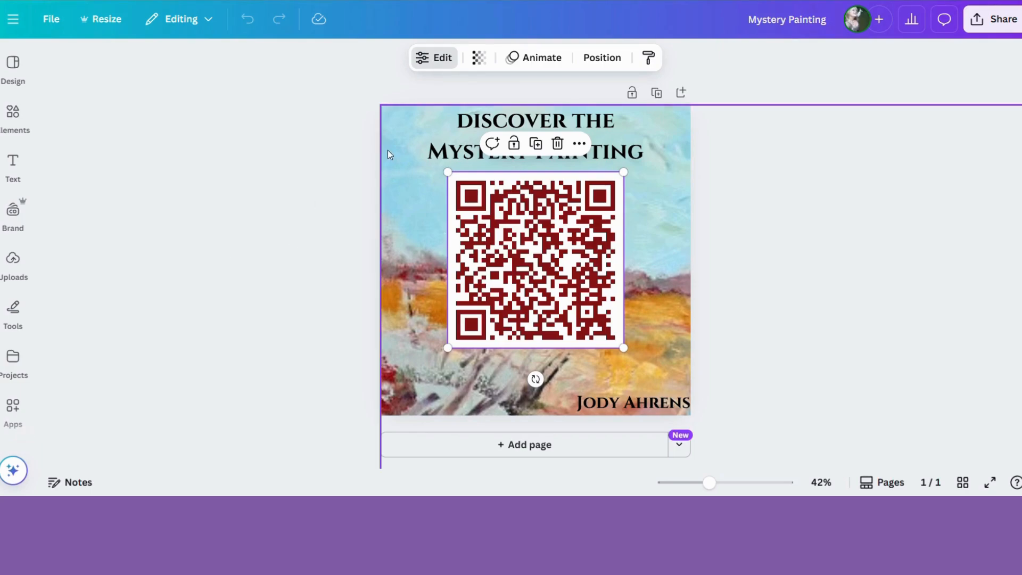
- Nudge the painting behind the QR code slightly and deselect it
click(404, 158)
mouse_move(410, 180)
mouse_down()
mouse_move(353, 107)
mouse_move(247, 80)
mouse_move(107, 18)
mouse_move(62, 71)
mouse_move(44, 170)
mouse_move(84, 254)
mouse_move(278, 256)
mouse_move(401, 205)
mouse_move(416, 185)
mouse_up()
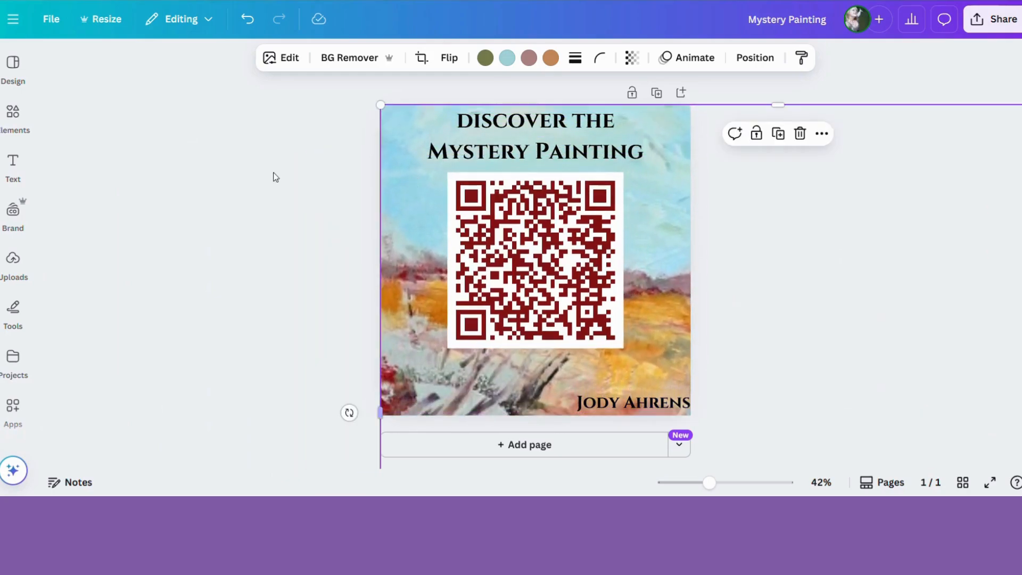
click(306, 228)
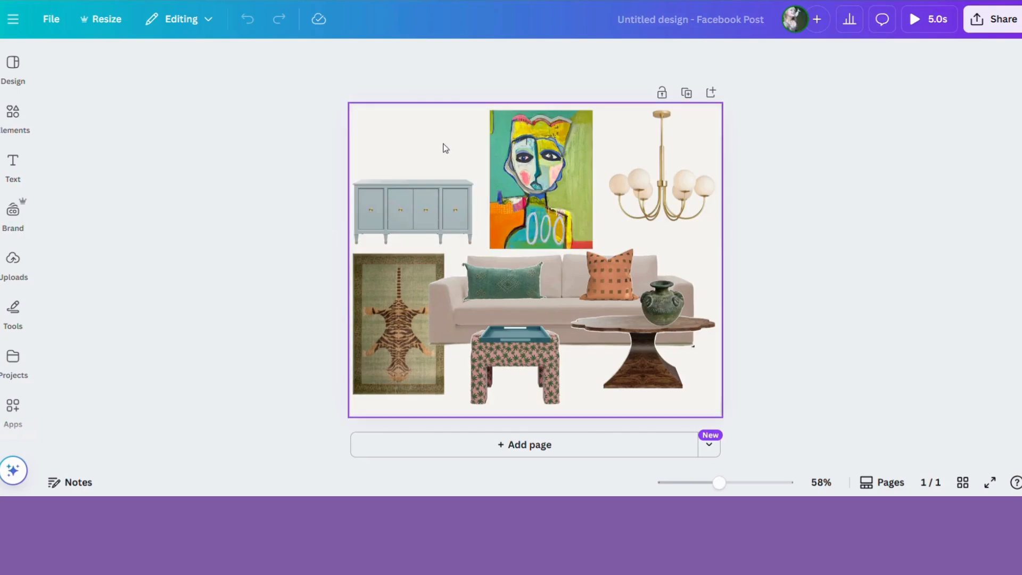
- Examine the interior mood board's pieces, including the face painting, chandelier, blue sideboard, tiger rug, sofa cushion and patterned stool
click(422, 149)
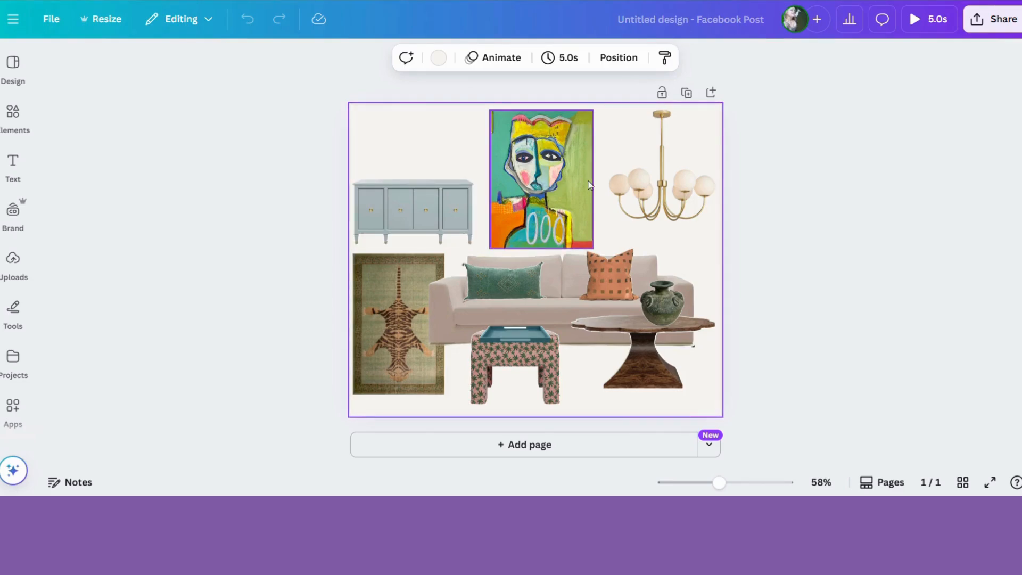
click(559, 175)
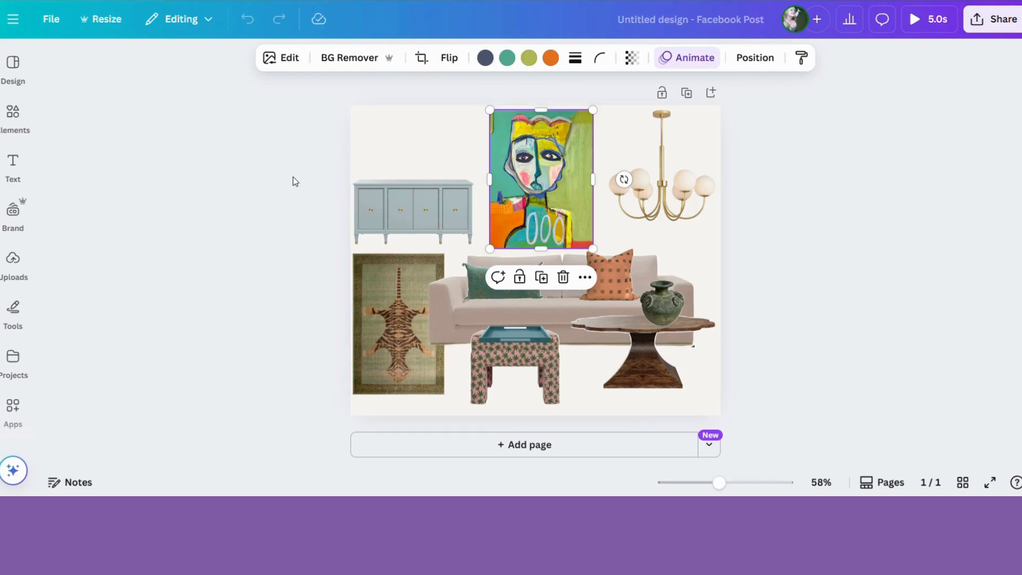
click(286, 189)
click(551, 155)
click(665, 115)
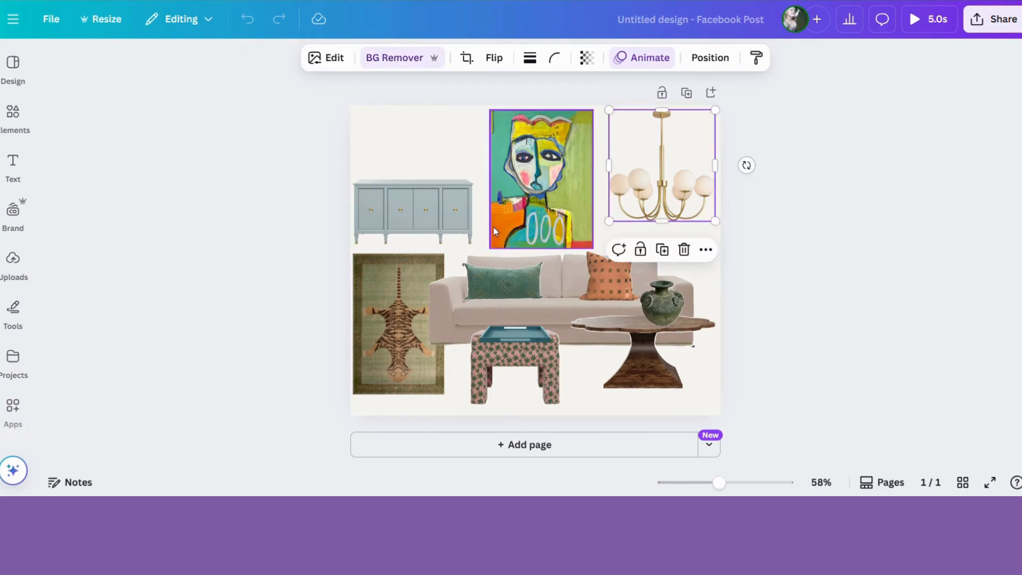
click(384, 212)
click(413, 365)
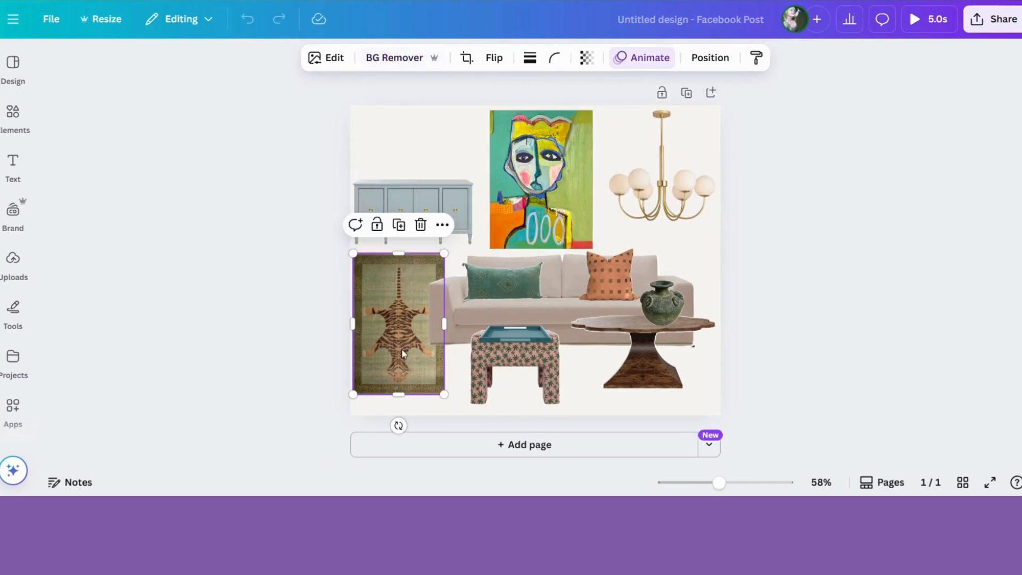
click(535, 301)
click(527, 368)
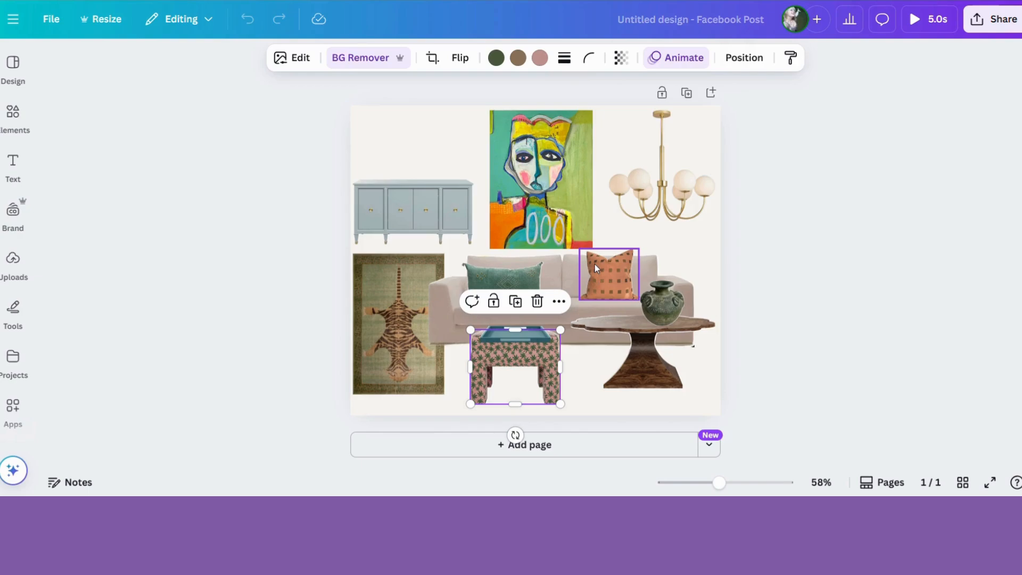
click(427, 162)
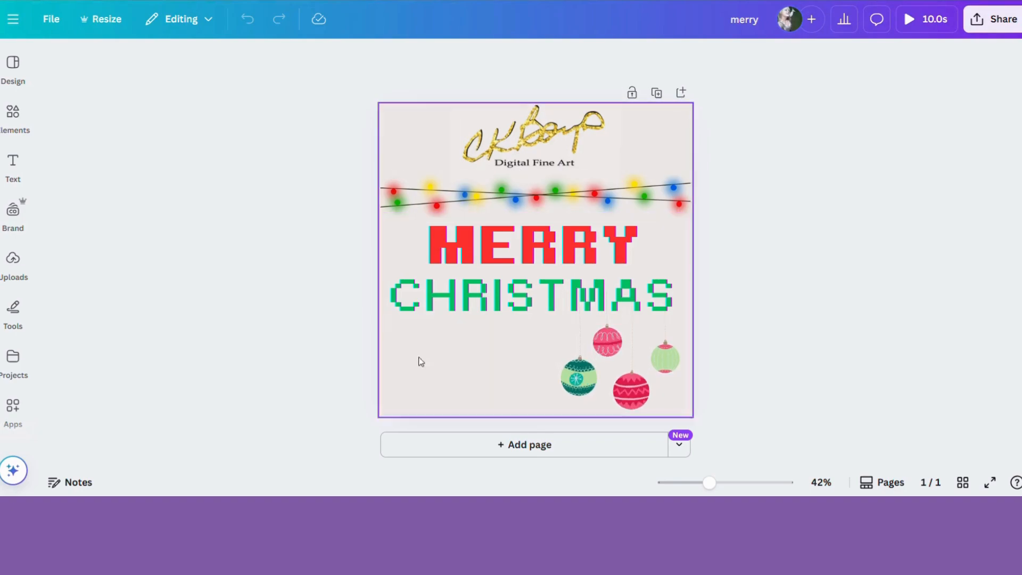
- Examine the Merry Christmas post's background, gold signature logo and pixel-style lettering
click(519, 147)
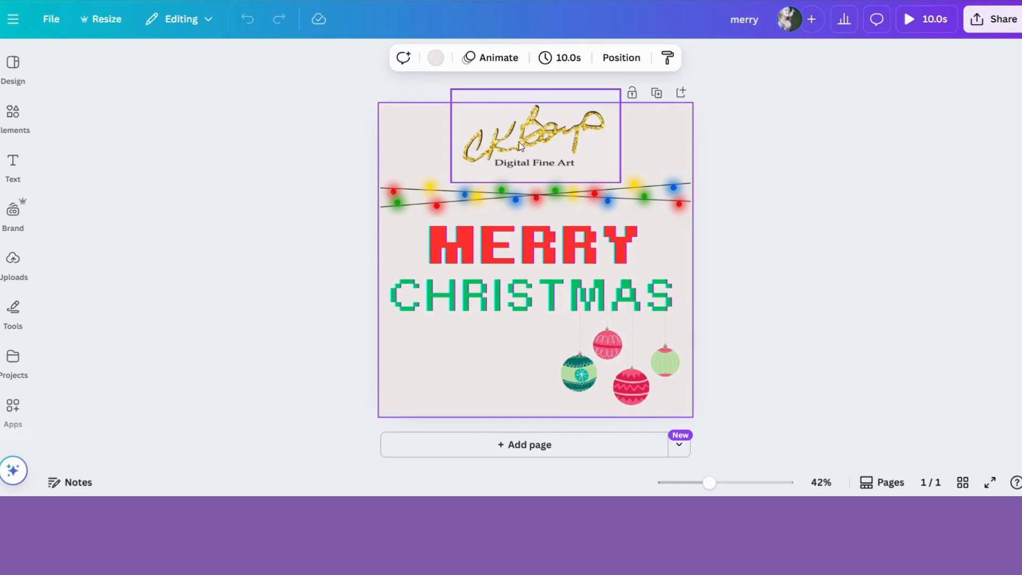
click(551, 265)
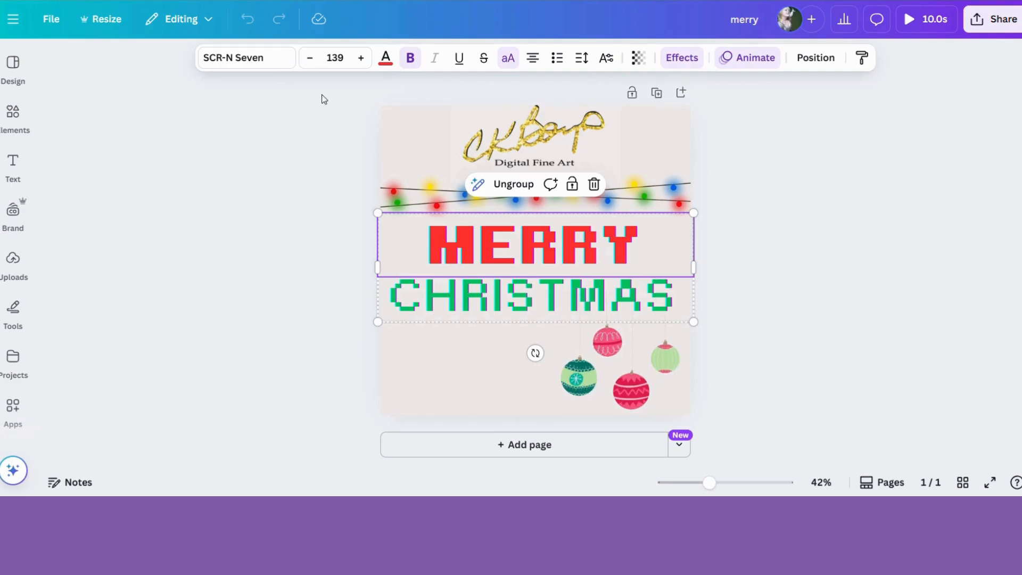
click(426, 147)
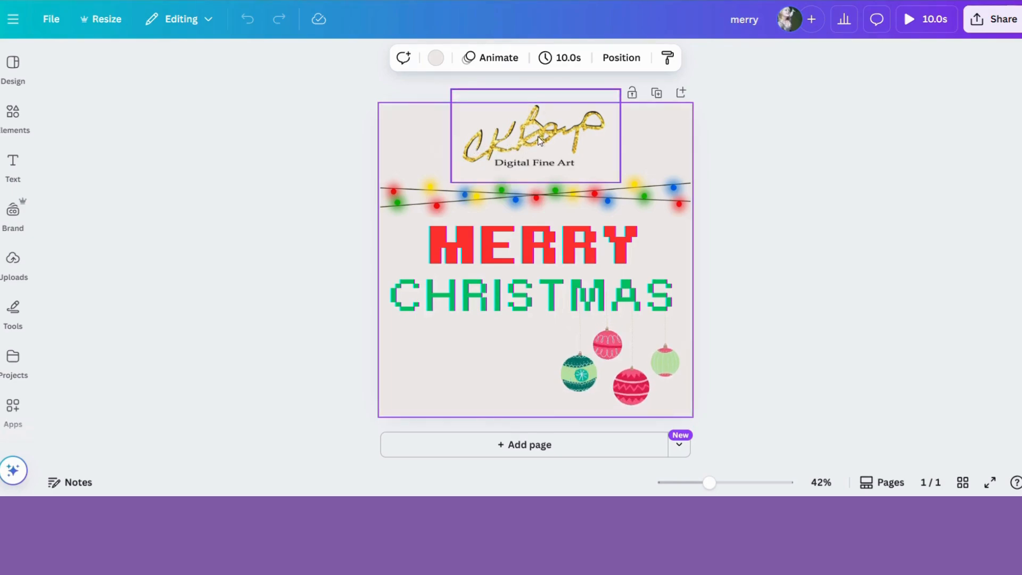
click(532, 293)
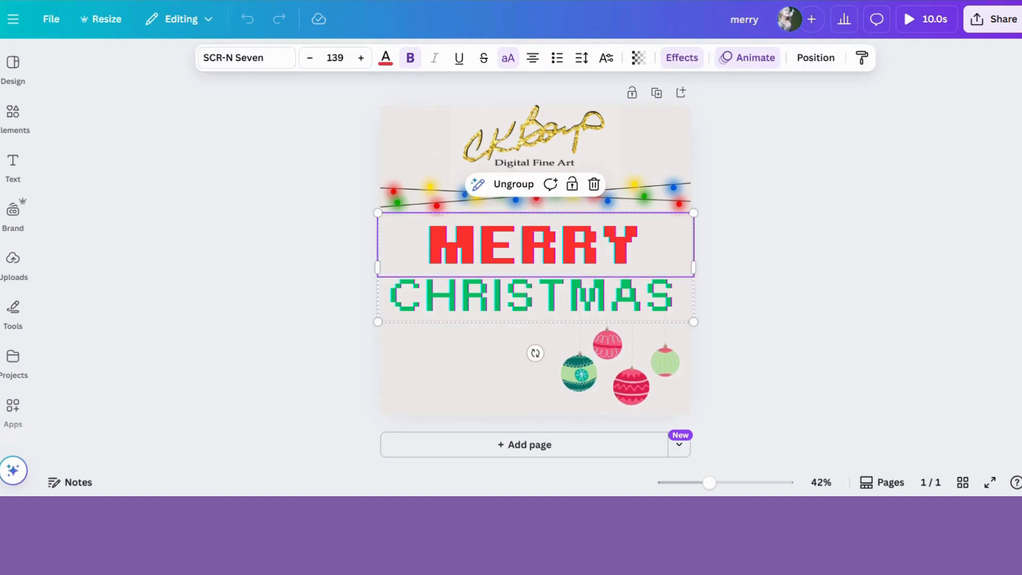
click(326, 187)
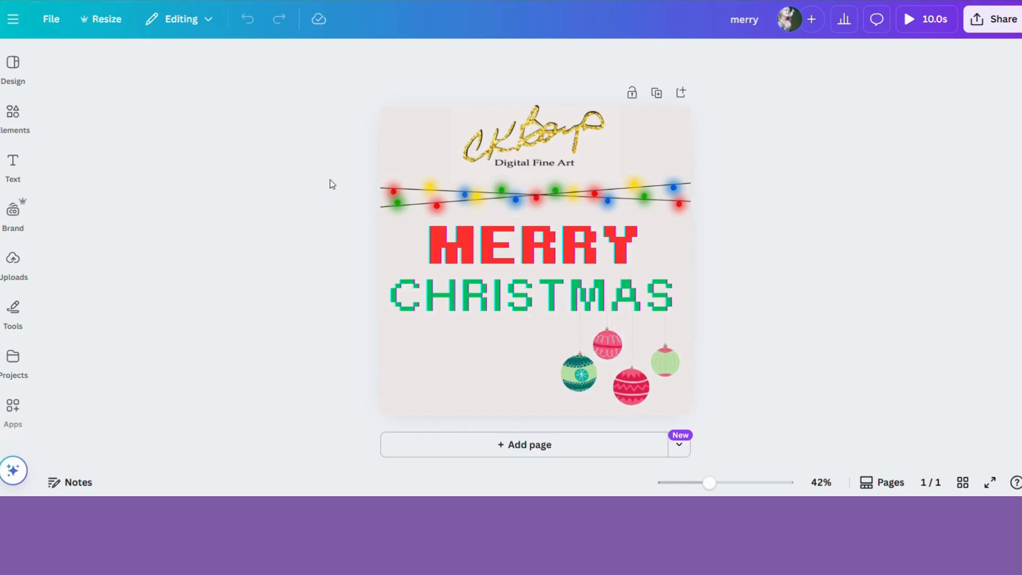
- Move the gold signature logo on the Christmas post slightly down towards the string of lights
click(506, 130)
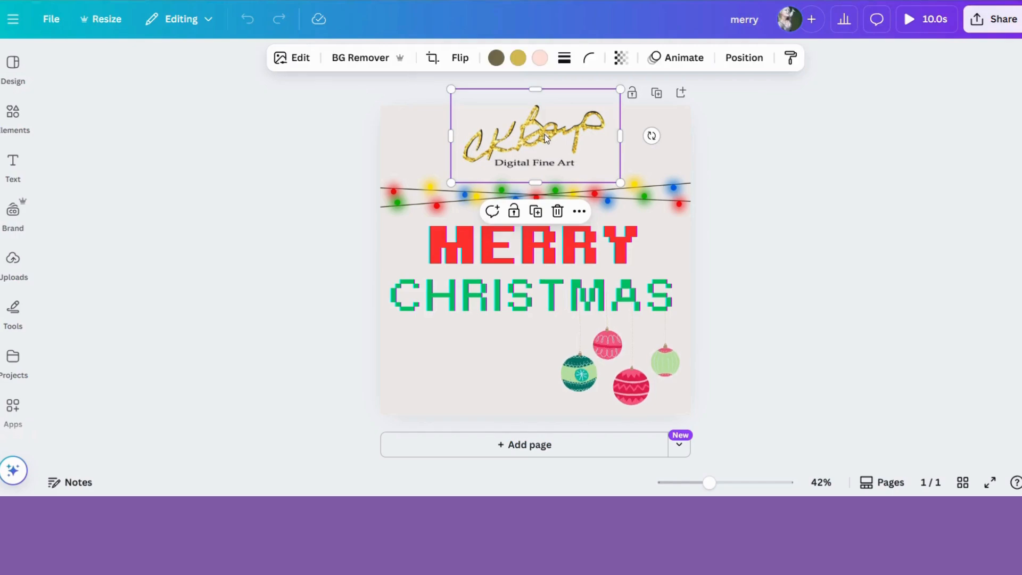
drag(545, 138, 549, 146)
- Examine the Christmas post's string of lights, the red MERRY lettering and the hanging ornaments
click(603, 196)
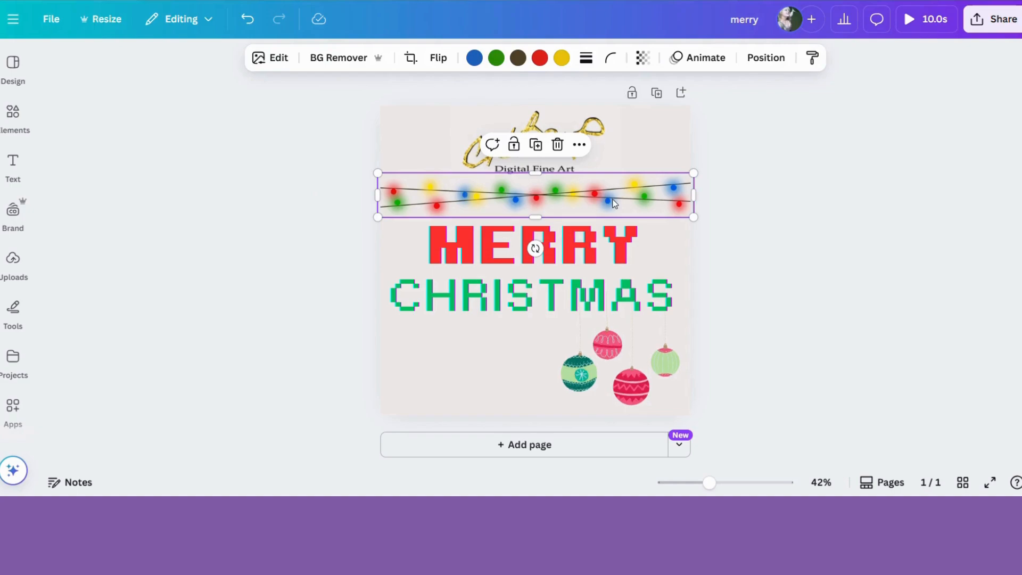
click(617, 248)
click(637, 377)
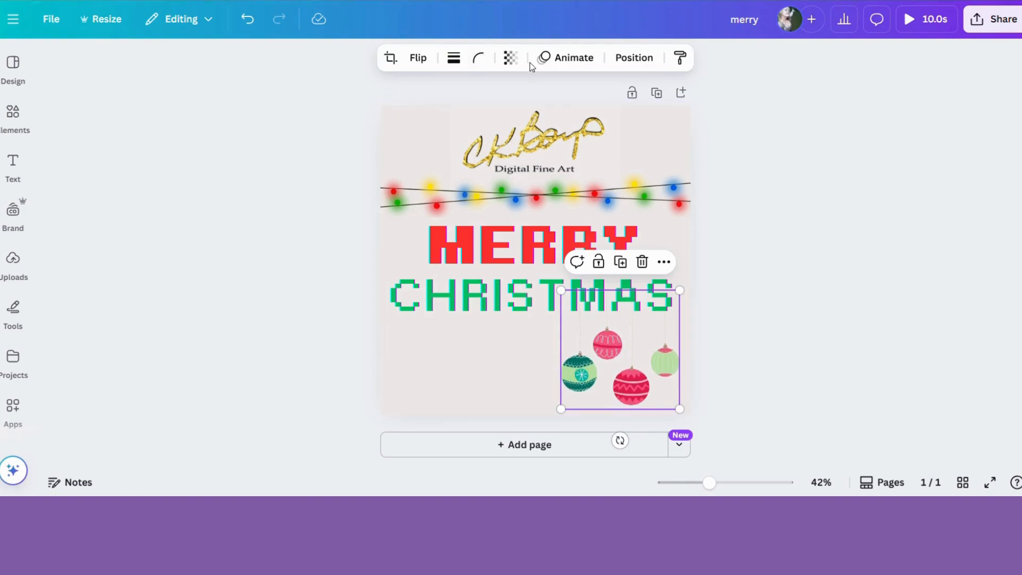
click(305, 216)
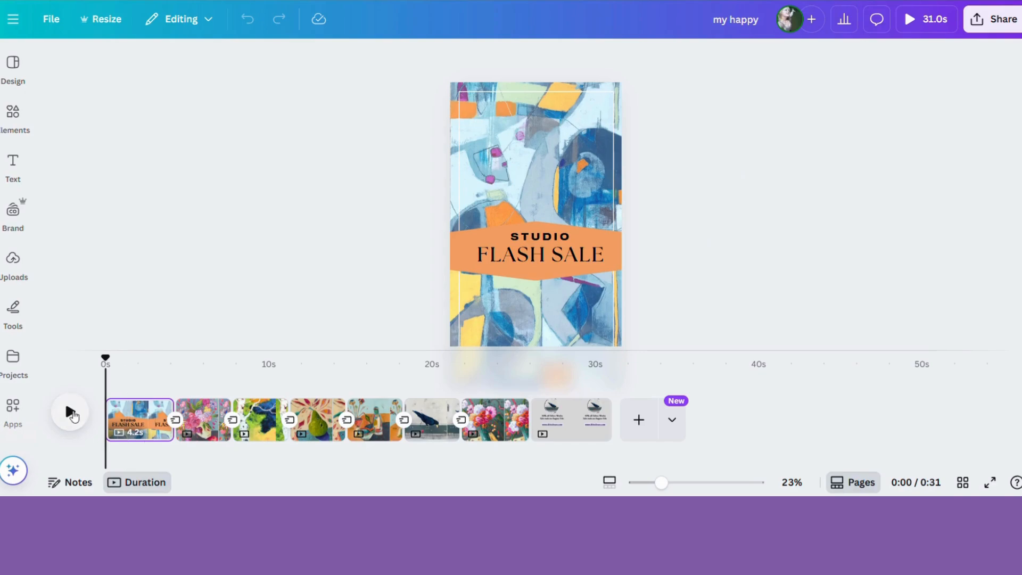
- Play the Studio Flash Sale reel from its start, pause it briefly and resume playback
click(71, 412)
key(space)
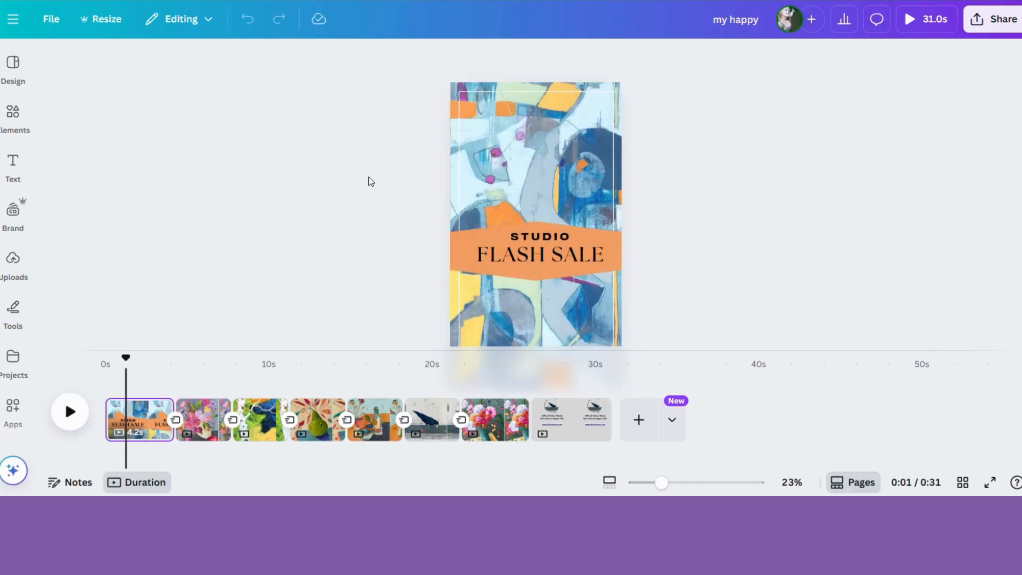
key(space)
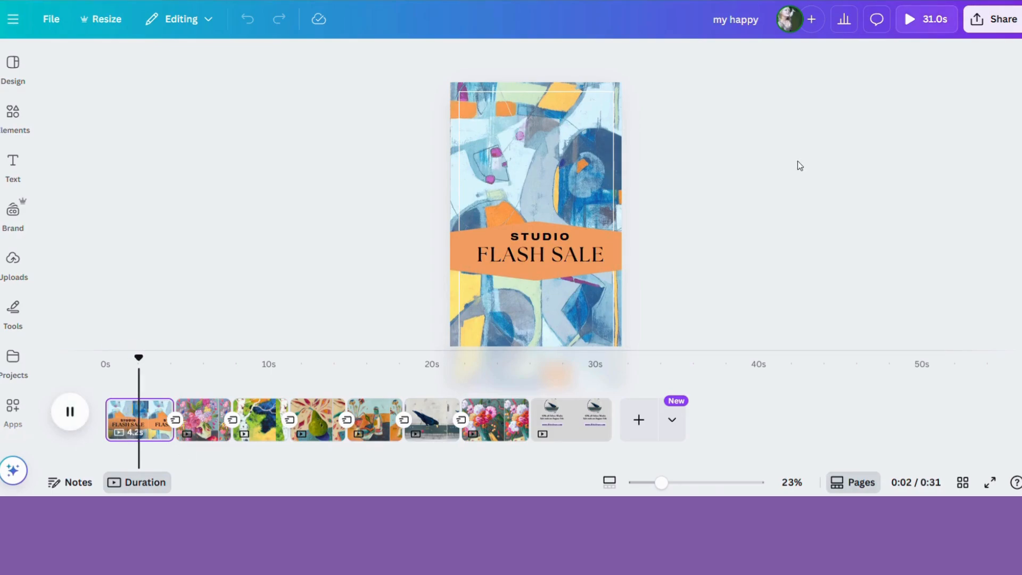